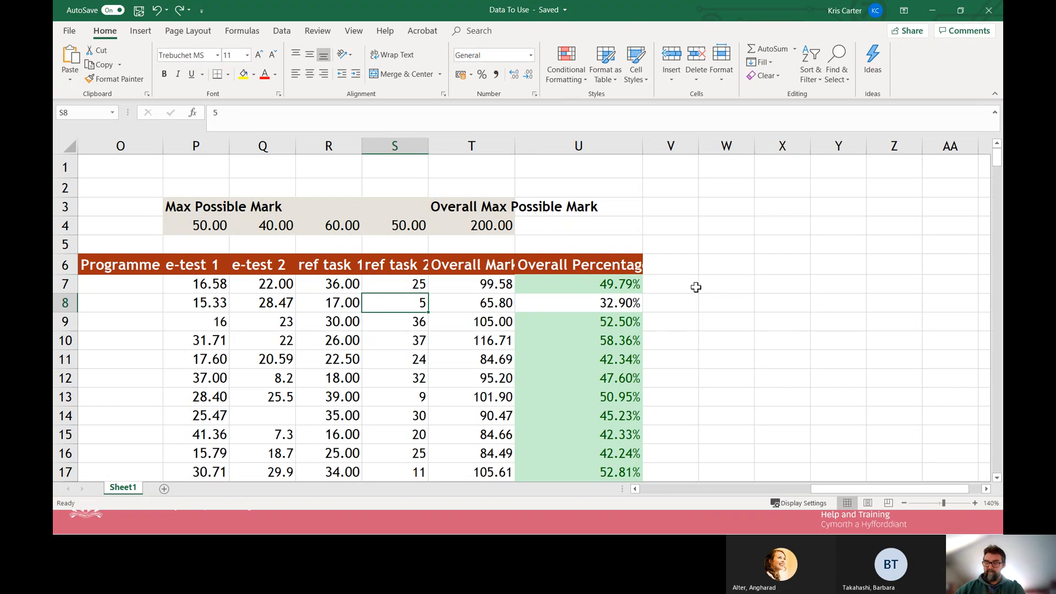
pyautogui.rightClick(410, 307)
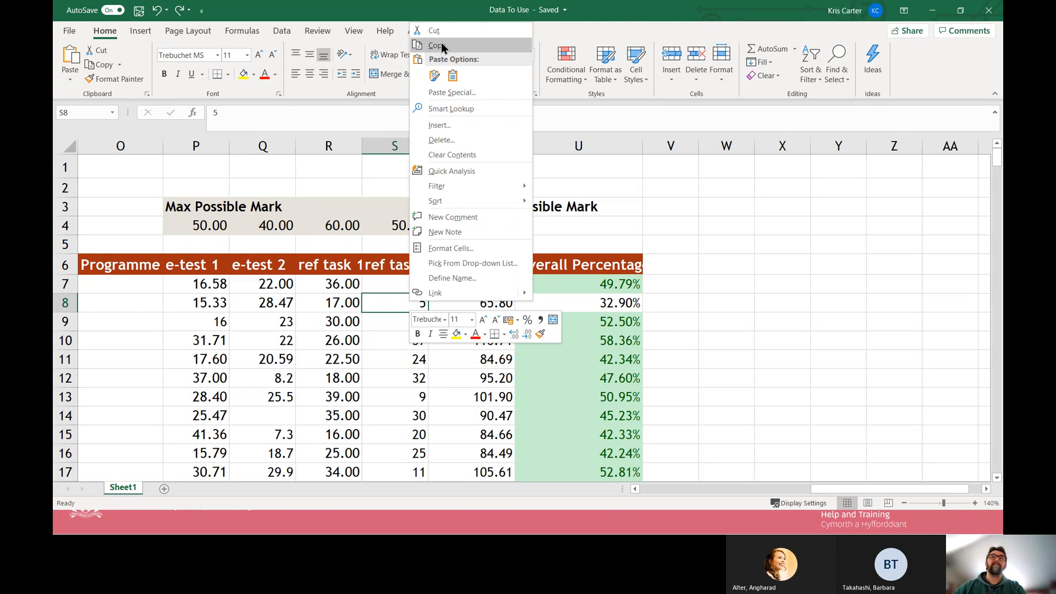
pyautogui.click(876, 281)
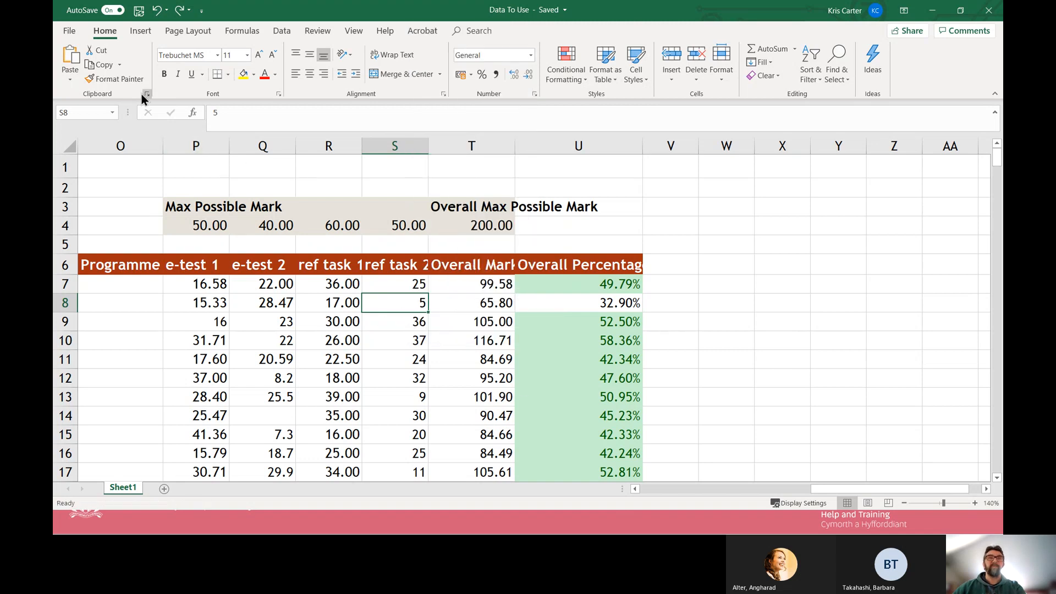
pyautogui.click(131, 79)
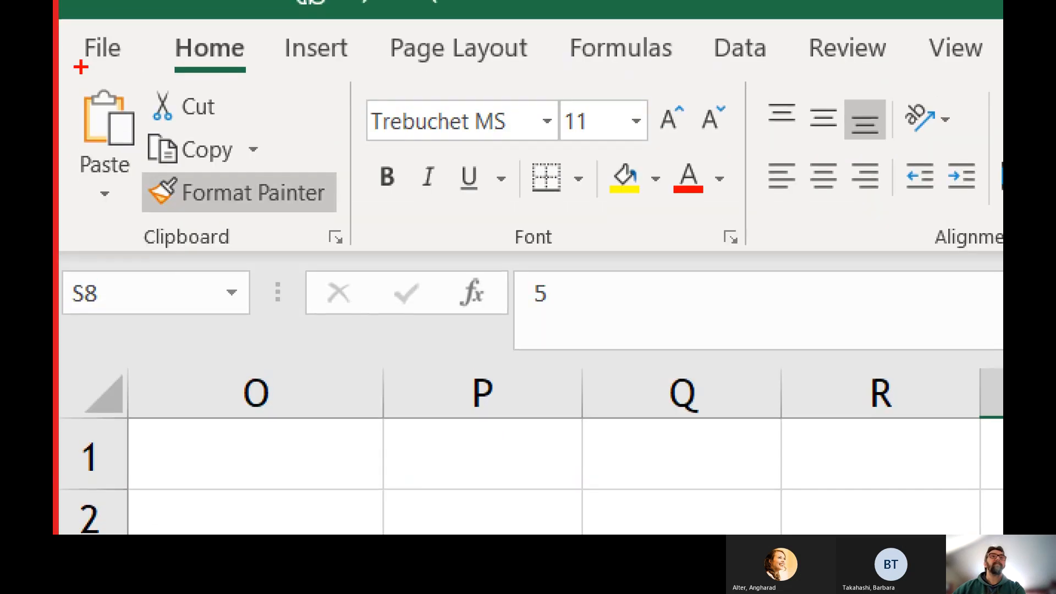
pyautogui.moveTo(241, 37); pyautogui.dragTo(270, 64)
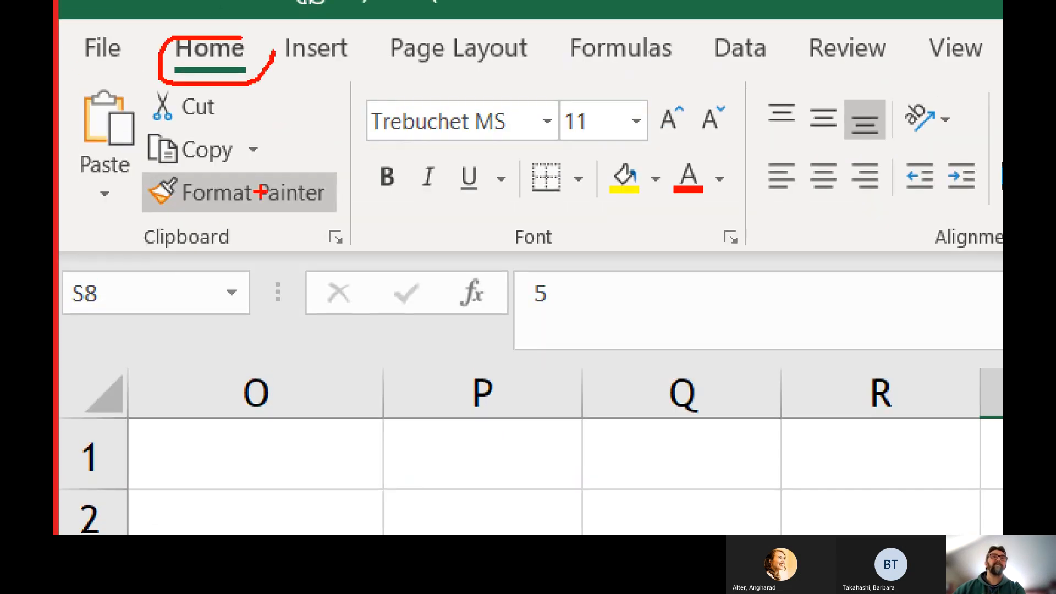
pyautogui.moveTo(263, 135)
pyautogui.mouseDown()
pyautogui.moveTo(157, 166)
pyautogui.moveTo(262, 170)
pyautogui.mouseUp()
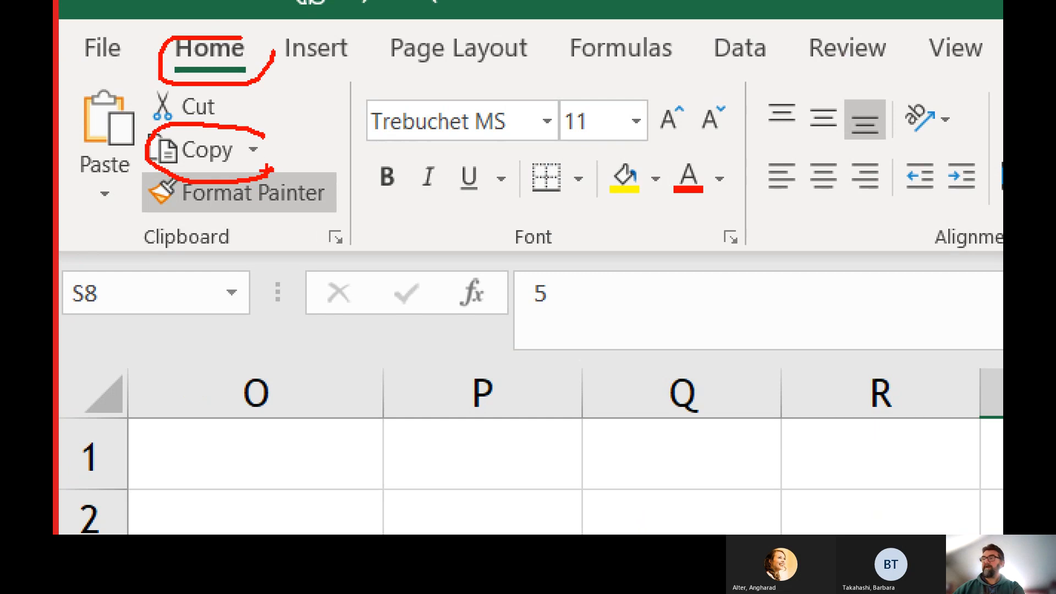
pyautogui.press('Escape')
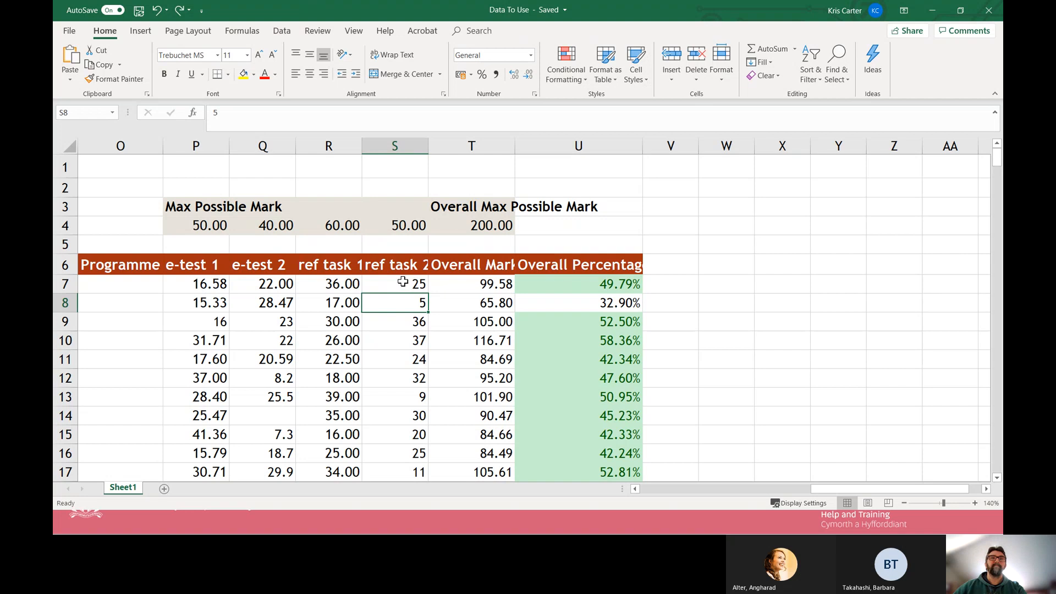
# Inspect the SUM formulas behind the Overall Mark values in T7 and T8.
pyautogui.click(456, 282)
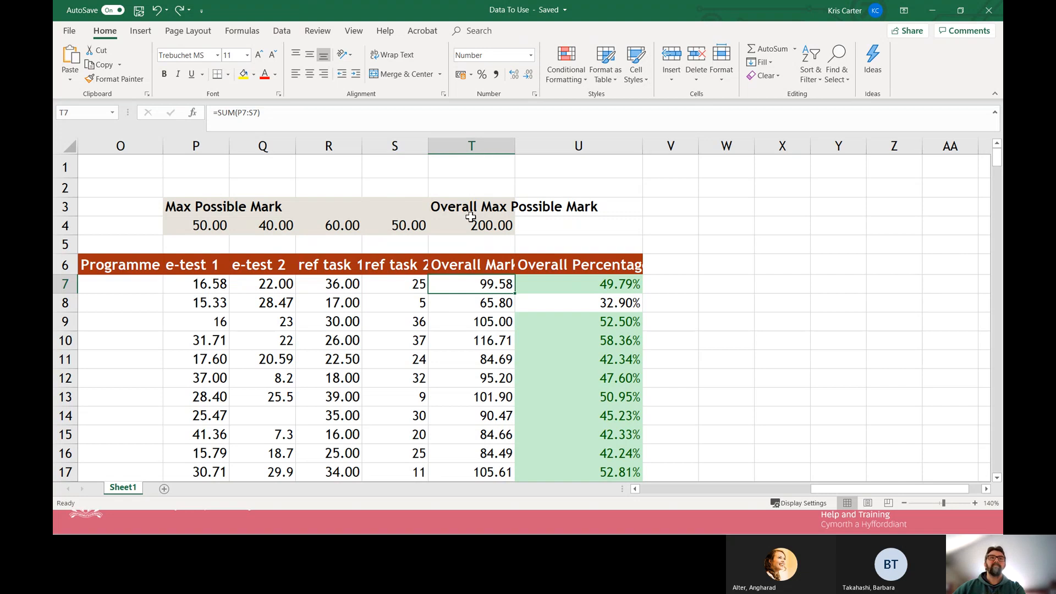
pyautogui.moveTo(481, 284); pyautogui.dragTo(495, 397)
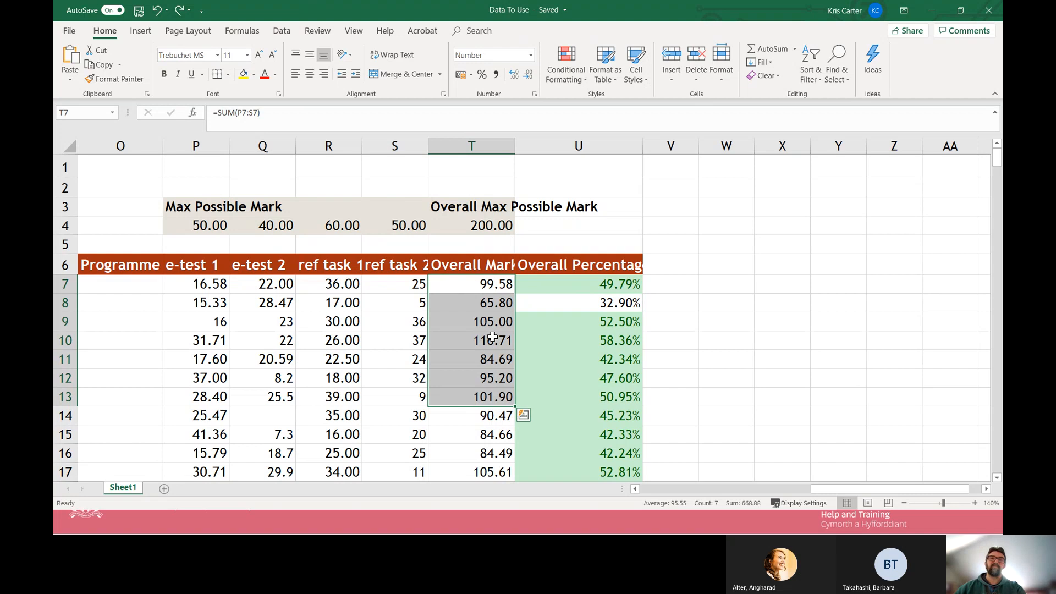
pyautogui.click(484, 312)
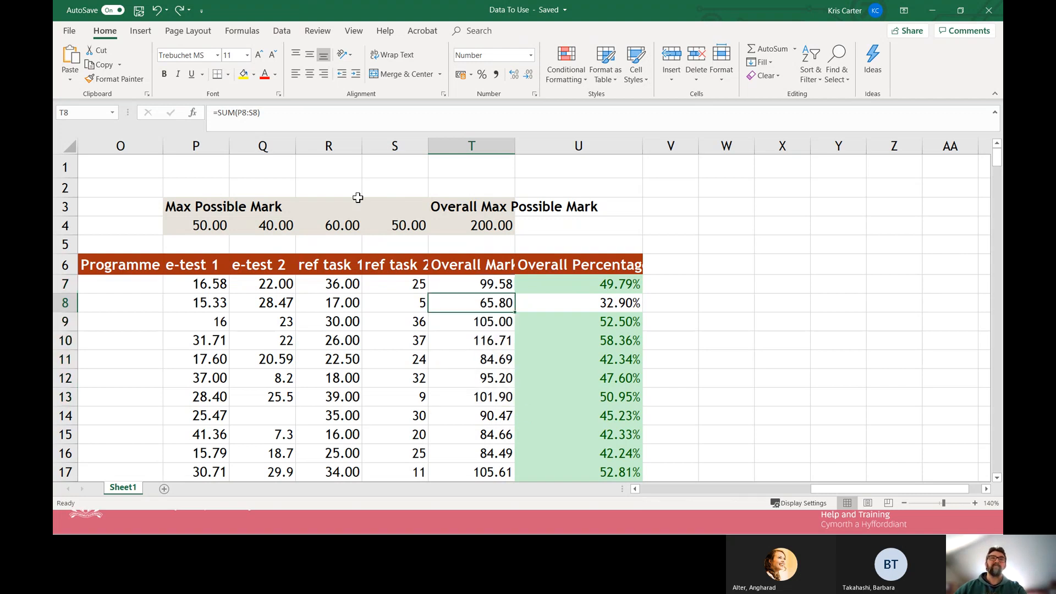
pyautogui.moveTo(275, 114); pyautogui.dragTo(212, 112)
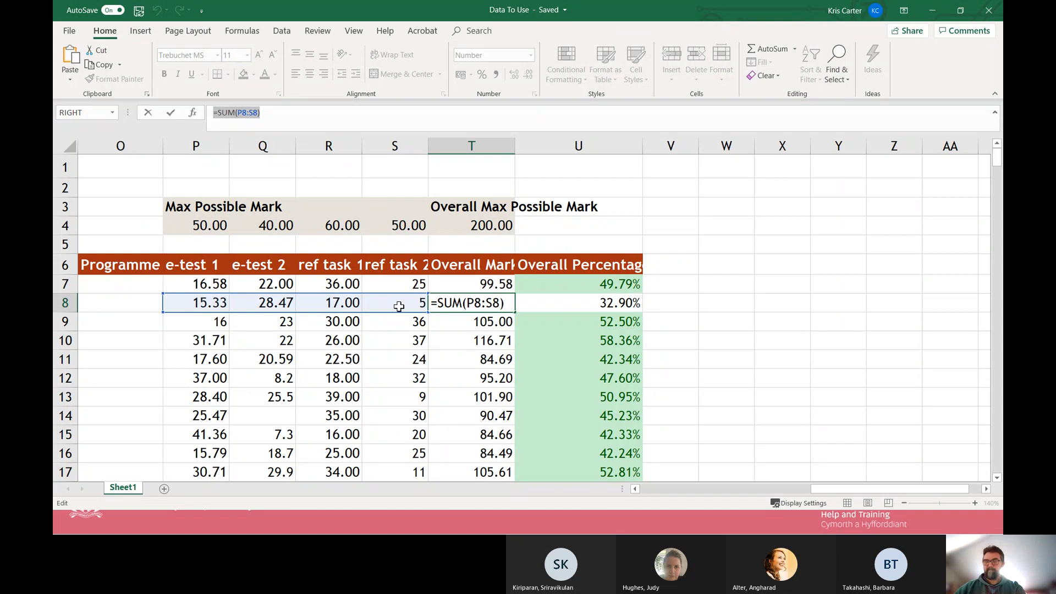
pyautogui.hotkey('ctrl', 'Return')
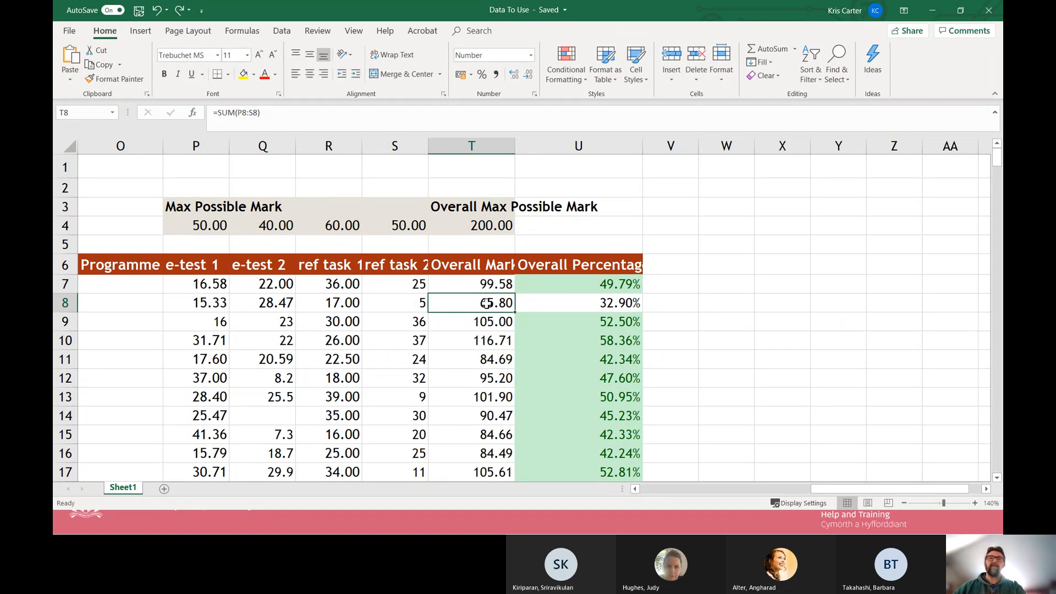
# Copy the Overall Mark formula in T8 and paste it normally into Y8.
pyautogui.hotkey('ctrl', 'c')
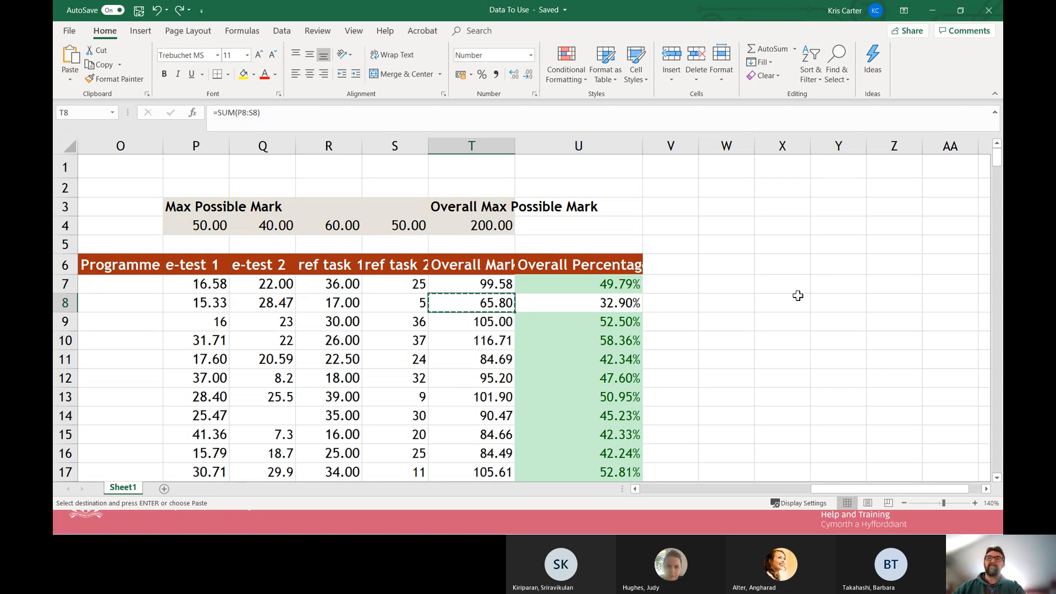
pyautogui.click(835, 306)
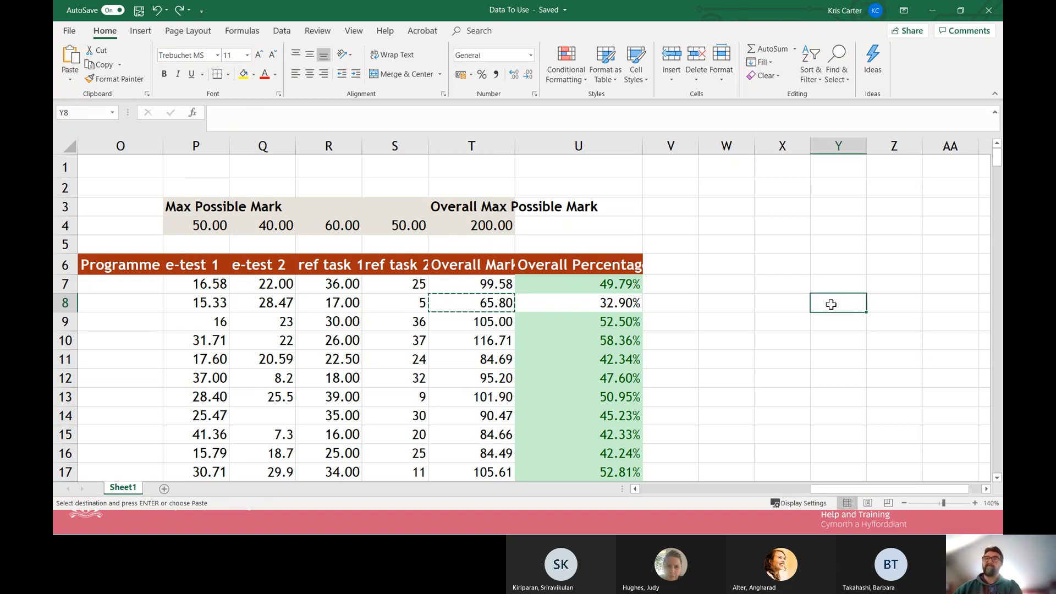
pyautogui.hotkey('ctrl', 'v')
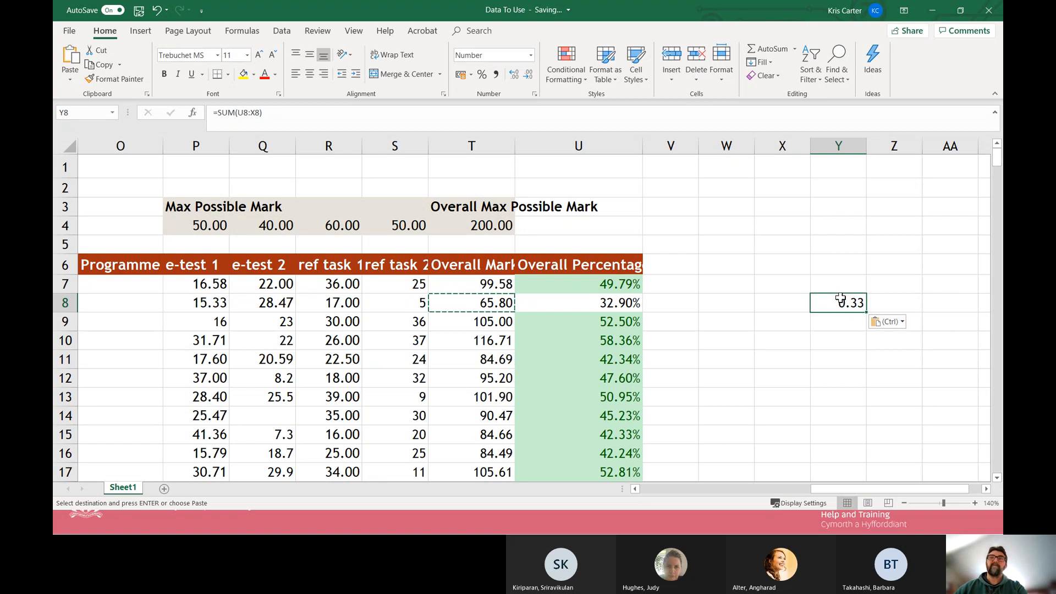
# Compare the cell references of the original formula in T8 with those of the pasted formula in Y8.
pyautogui.click(497, 303)
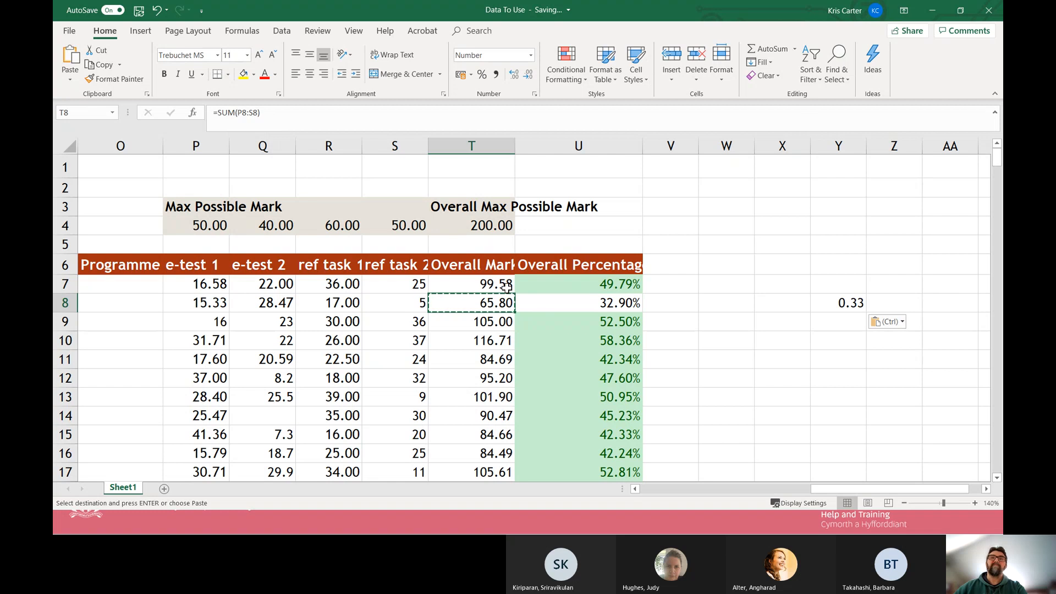
pyautogui.click(842, 302)
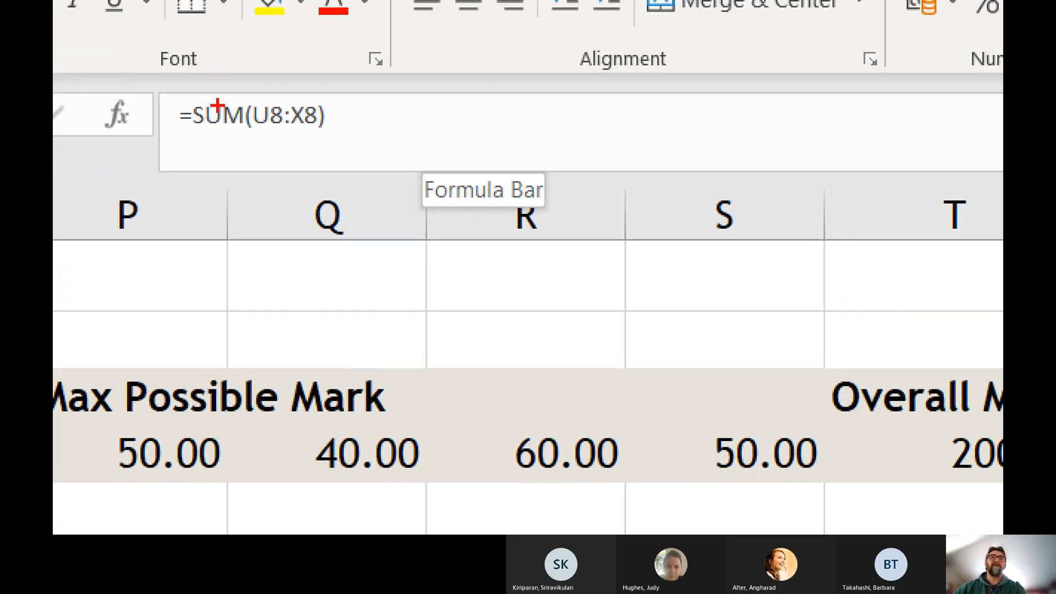
pyautogui.moveTo(328, 101)
pyautogui.mouseDown()
pyautogui.moveTo(237, 113)
pyautogui.moveTo(244, 132)
pyautogui.moveTo(361, 126)
pyautogui.moveTo(318, 132)
pyautogui.mouseUp()
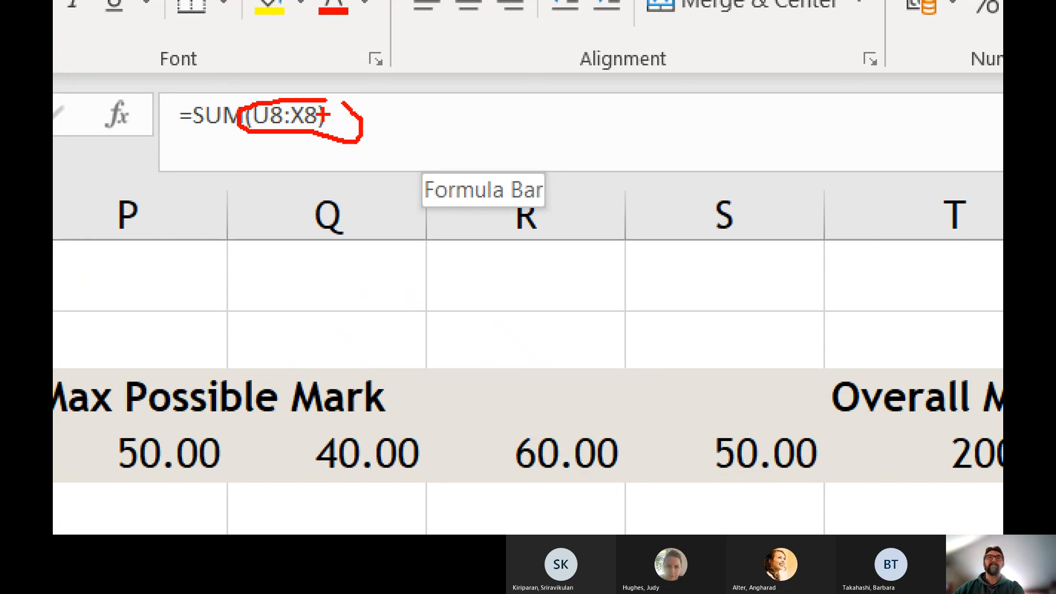
pyautogui.press('Escape')
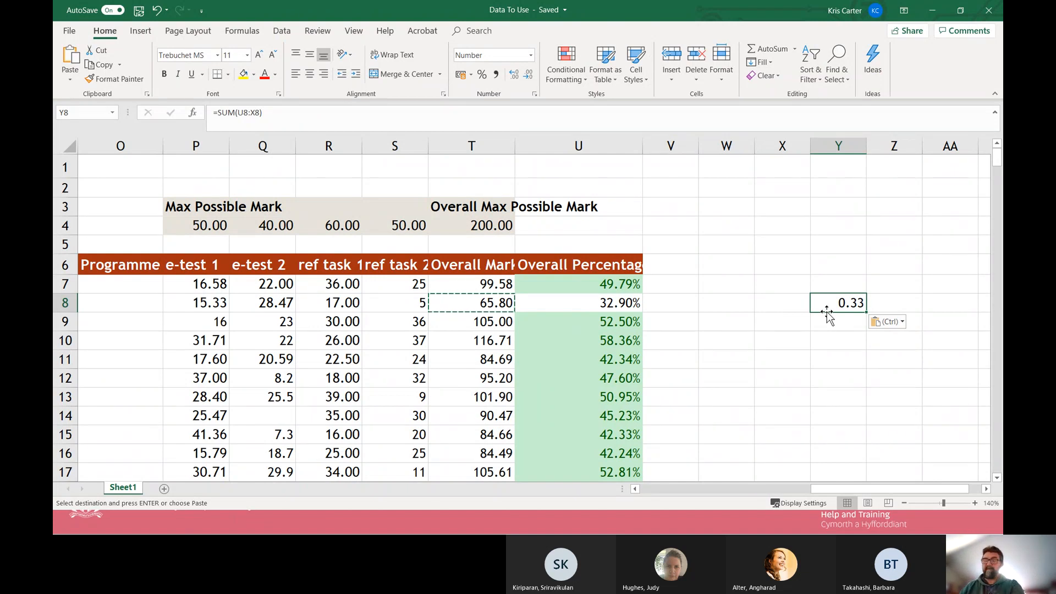
# Undo the paste into Y8 and clear the copy selection.
pyautogui.hotkey('ctrl', 'z')
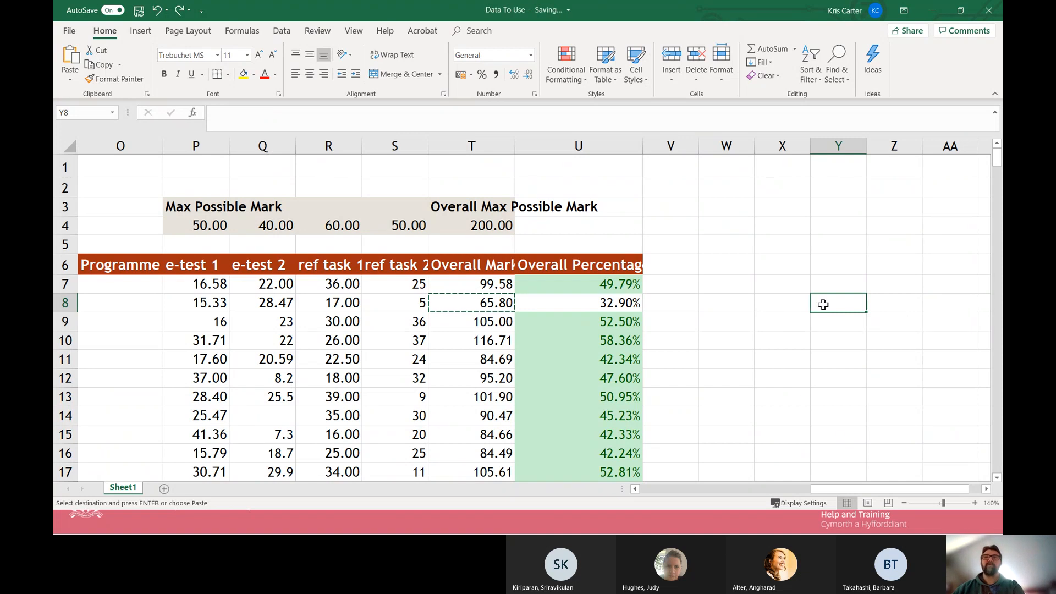
pyautogui.press('Escape')
pyautogui.click(747, 380)
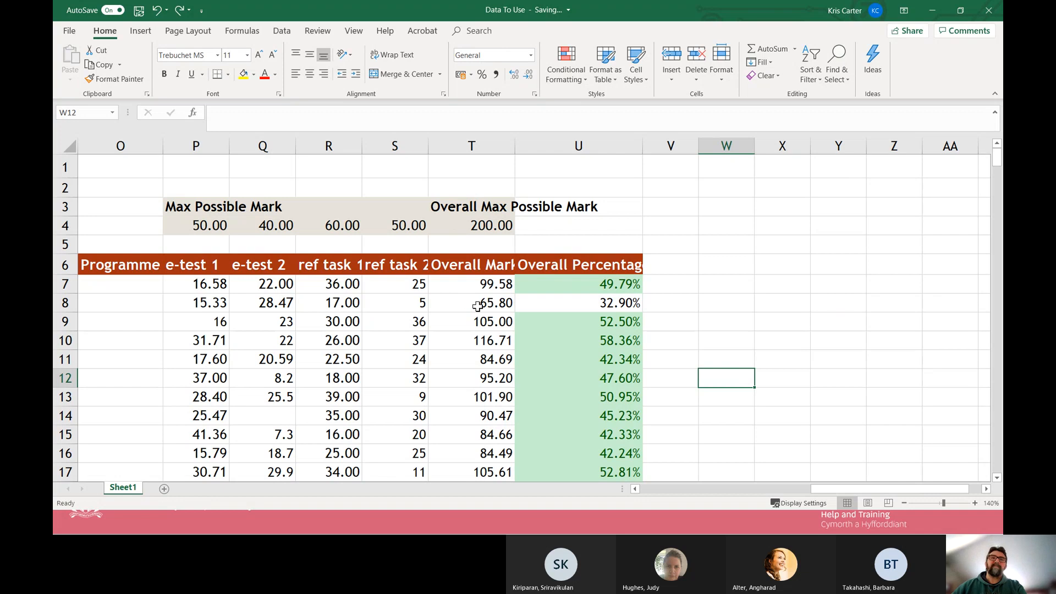
# Copy the Overall Mark cell T8 again.
pyautogui.click(487, 306)
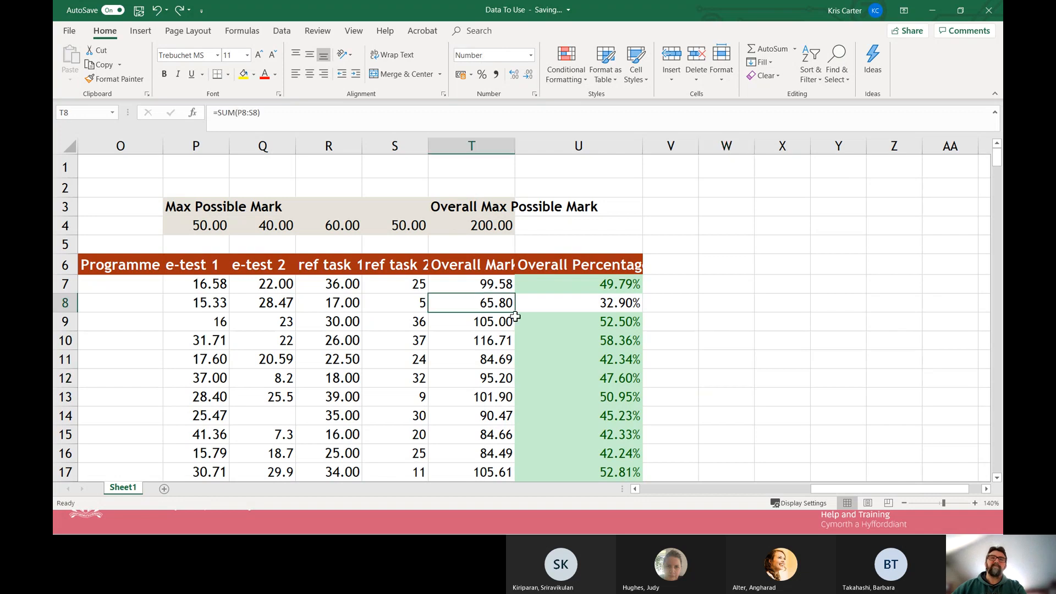
pyautogui.rightClick(470, 305)
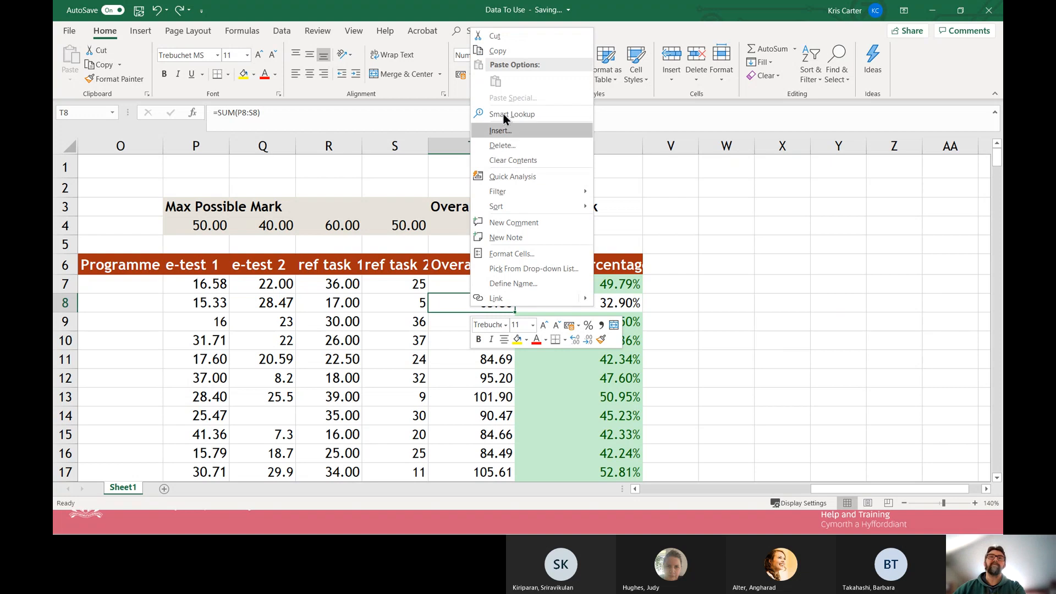
pyautogui.click(497, 51)
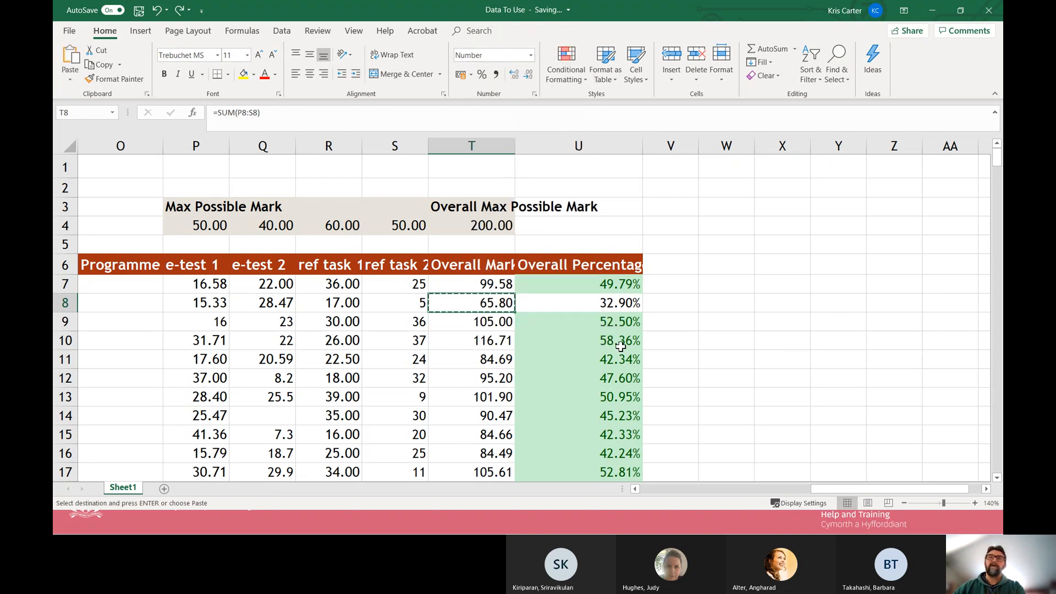
# Review the paste options offered for the empty cell Y8, including Paste Special, without pasting anything.
pyautogui.rightClick(827, 306)
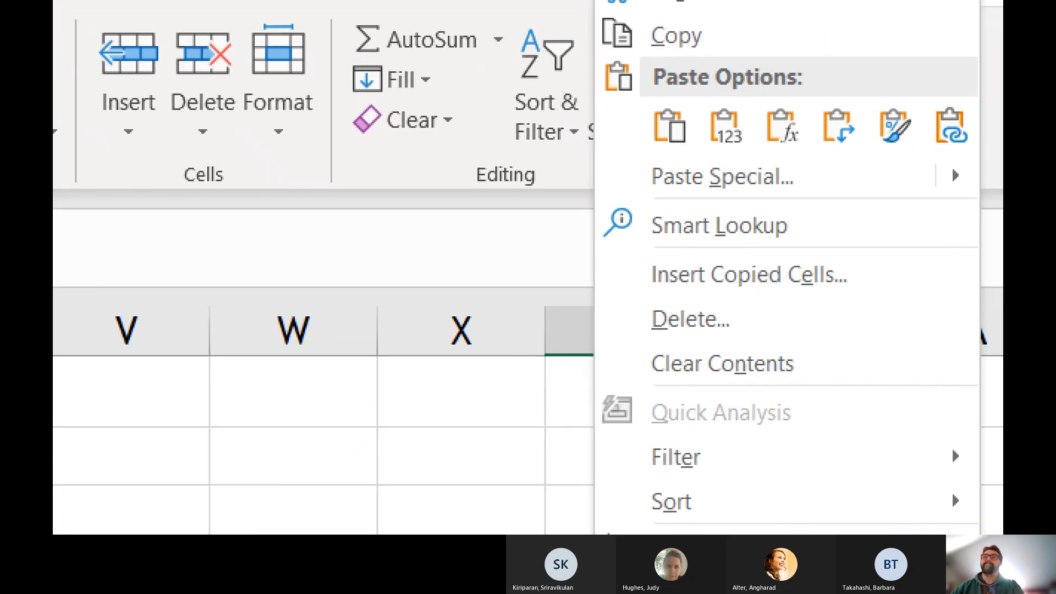
pyautogui.moveTo(652, 108)
pyautogui.mouseDown()
pyautogui.moveTo(687, 146)
pyautogui.moveTo(691, 113)
pyautogui.moveTo(713, 158)
pyautogui.moveTo(745, 122)
pyautogui.moveTo(776, 145)
pyautogui.mouseUp()
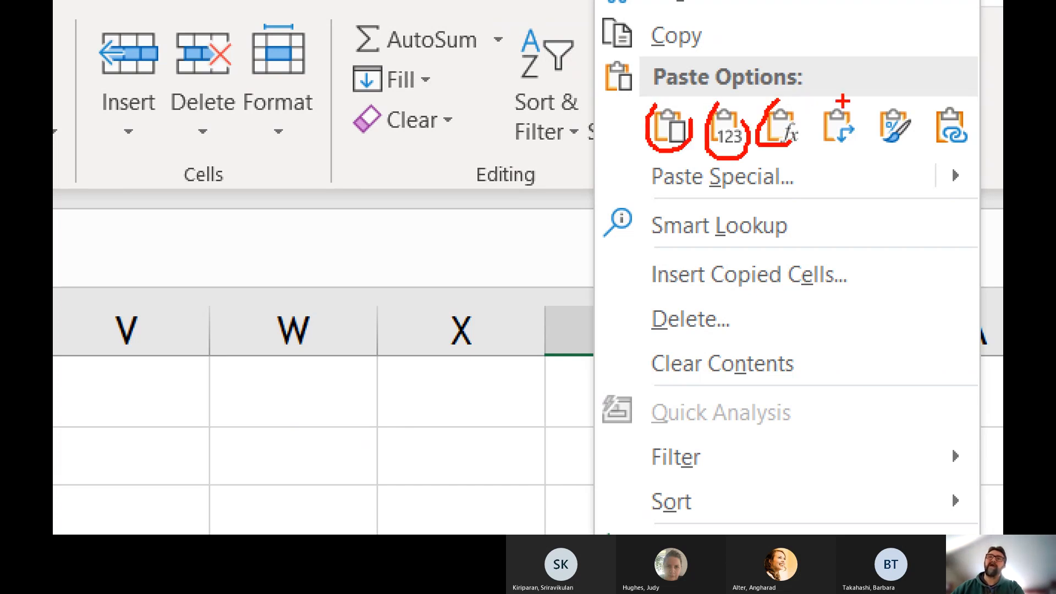
pyautogui.moveTo(842, 101)
pyautogui.mouseDown()
pyautogui.moveTo(823, 144)
pyautogui.moveTo(862, 115)
pyautogui.mouseUp()
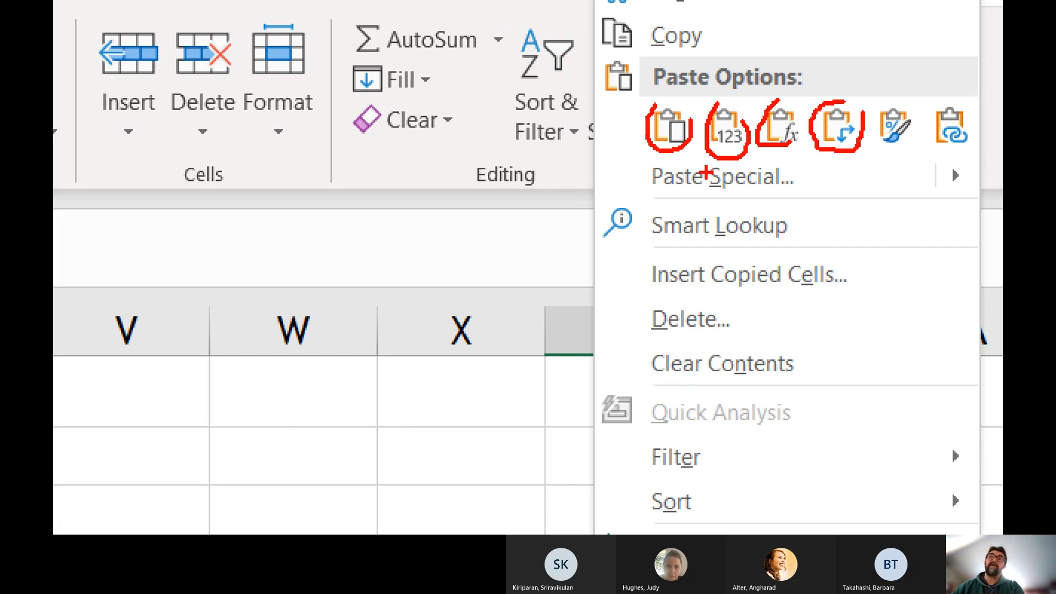
pyautogui.moveTo(808, 162)
pyautogui.mouseDown()
pyautogui.moveTo(634, 167)
pyautogui.moveTo(778, 186)
pyautogui.mouseUp()
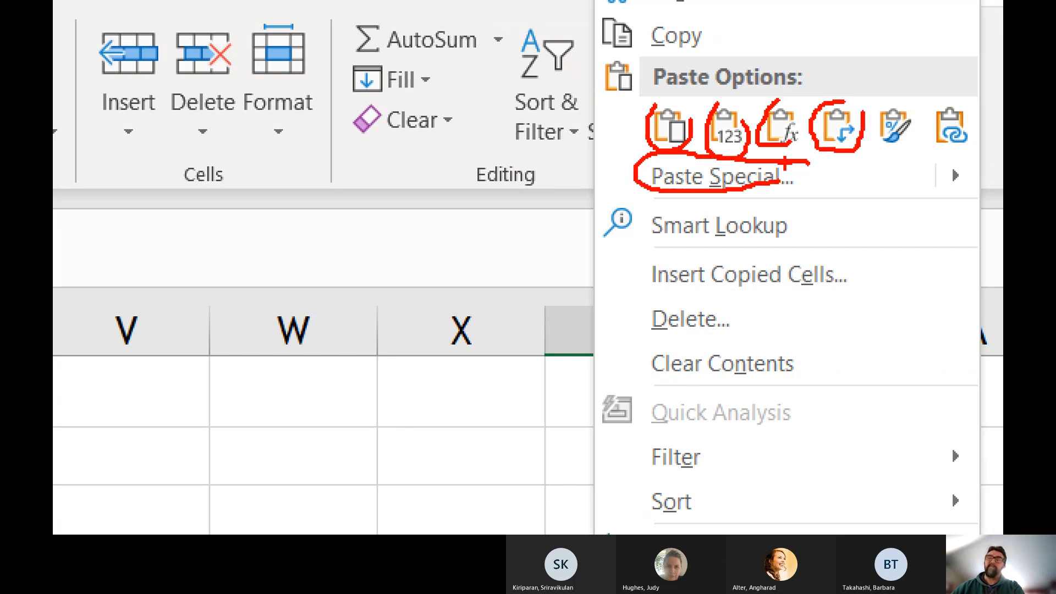
pyautogui.press('Escape')
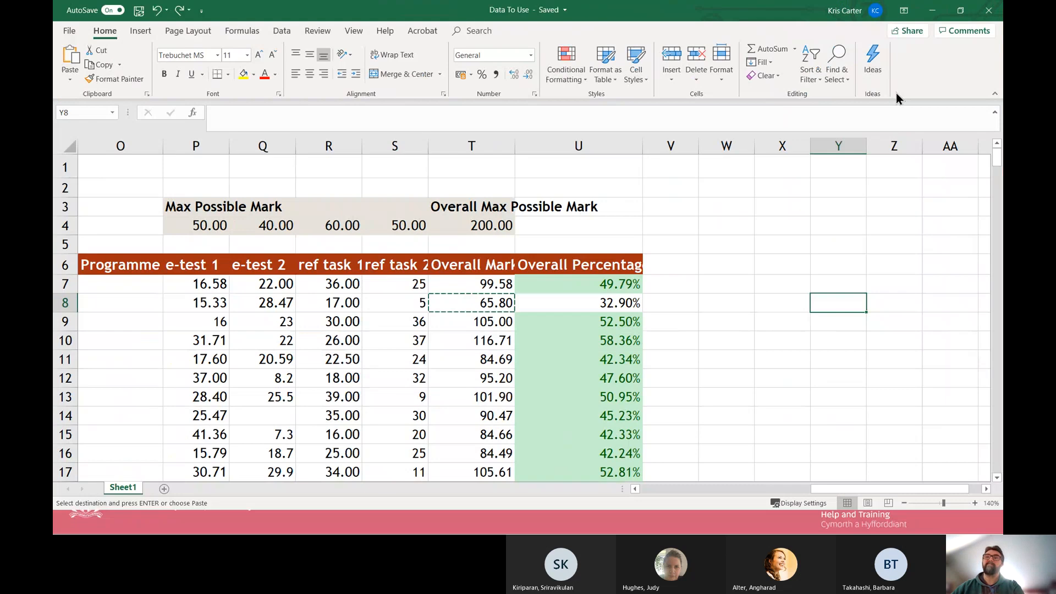
# Paste the copied T8 mark into X8 with Paste Special, using Values only, and check the content of X8.
pyautogui.rightClick(792, 303)
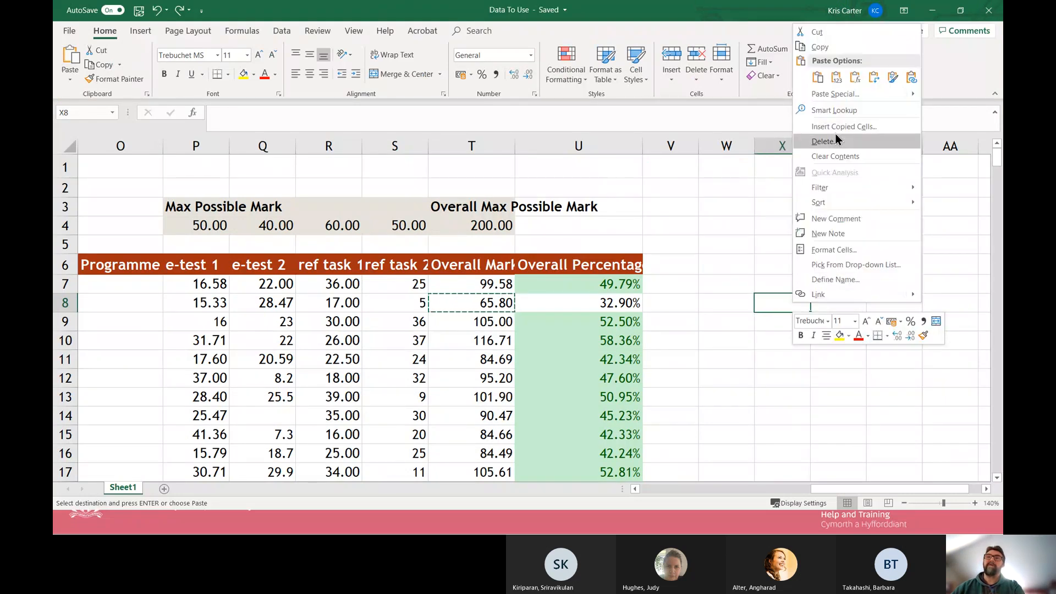
pyautogui.click(840, 94)
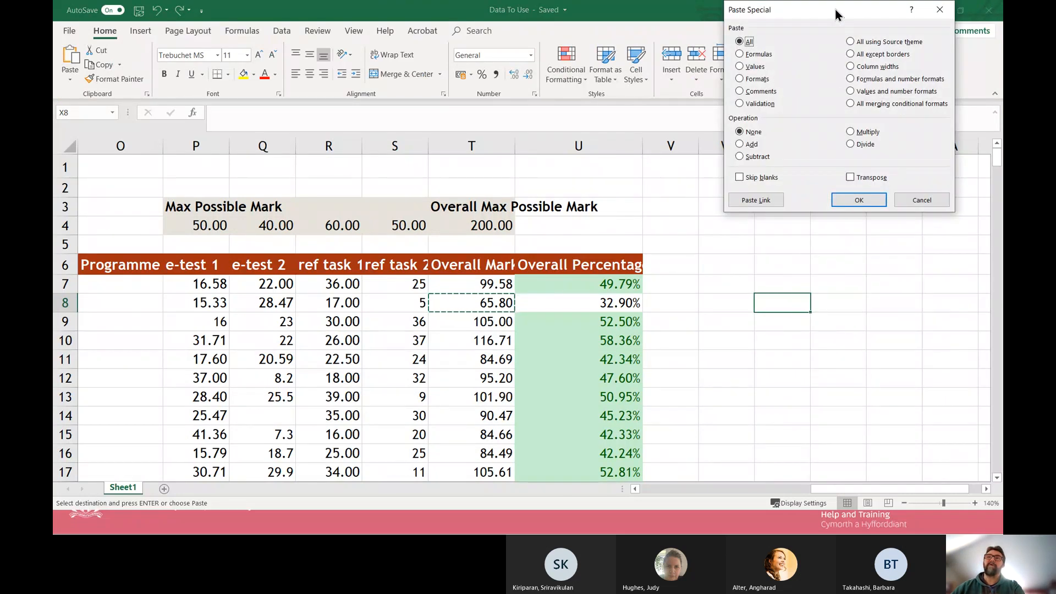
pyautogui.moveTo(825, 12); pyautogui.dragTo(586, 205)
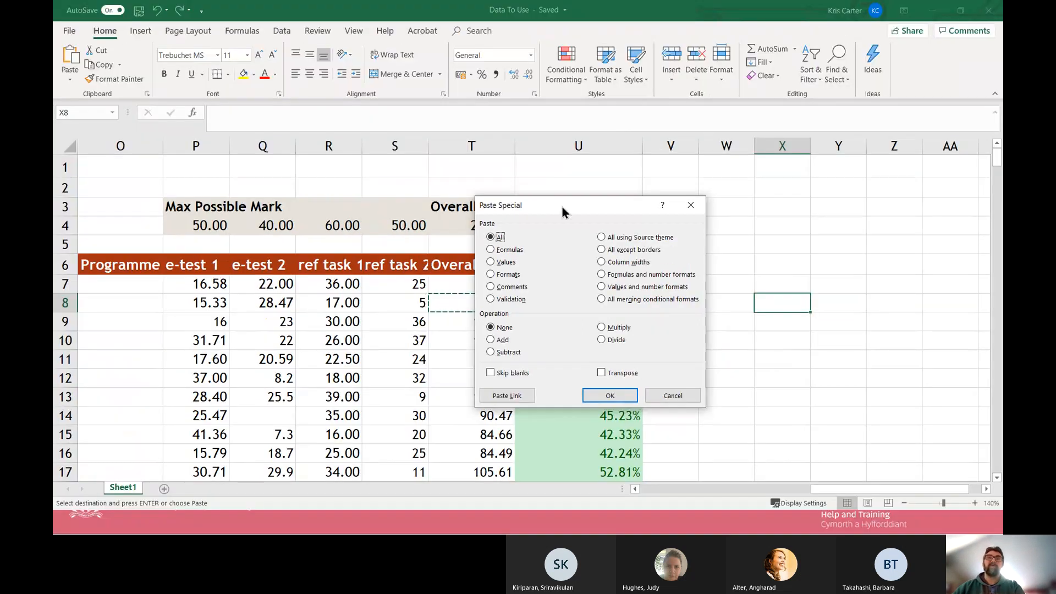
pyautogui.moveTo(562, 207); pyautogui.dragTo(619, 202)
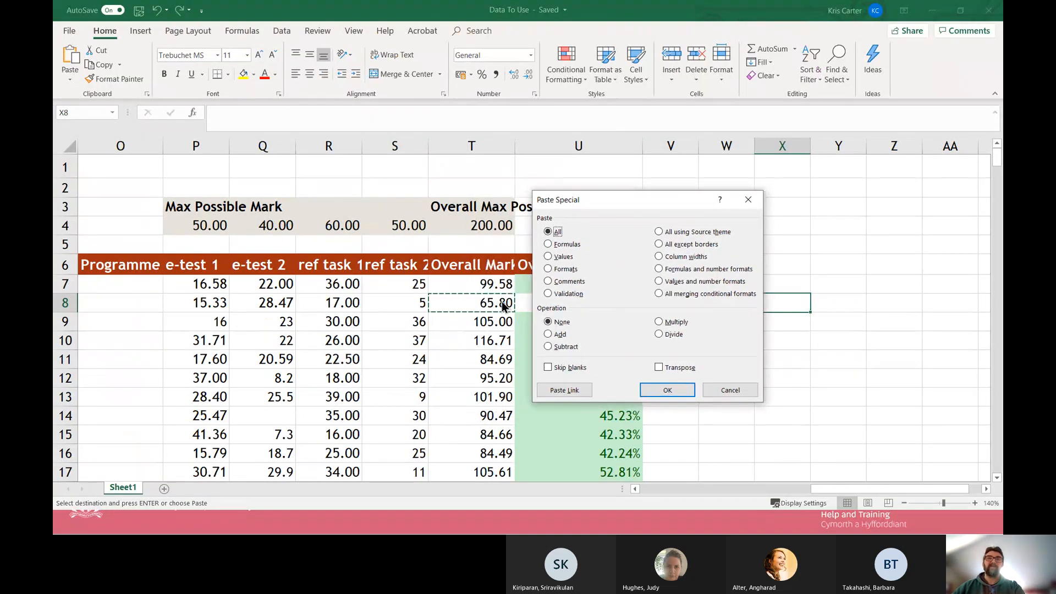
pyautogui.moveTo(641, 203); pyautogui.dragTo(553, 191)
pyautogui.click(464, 243)
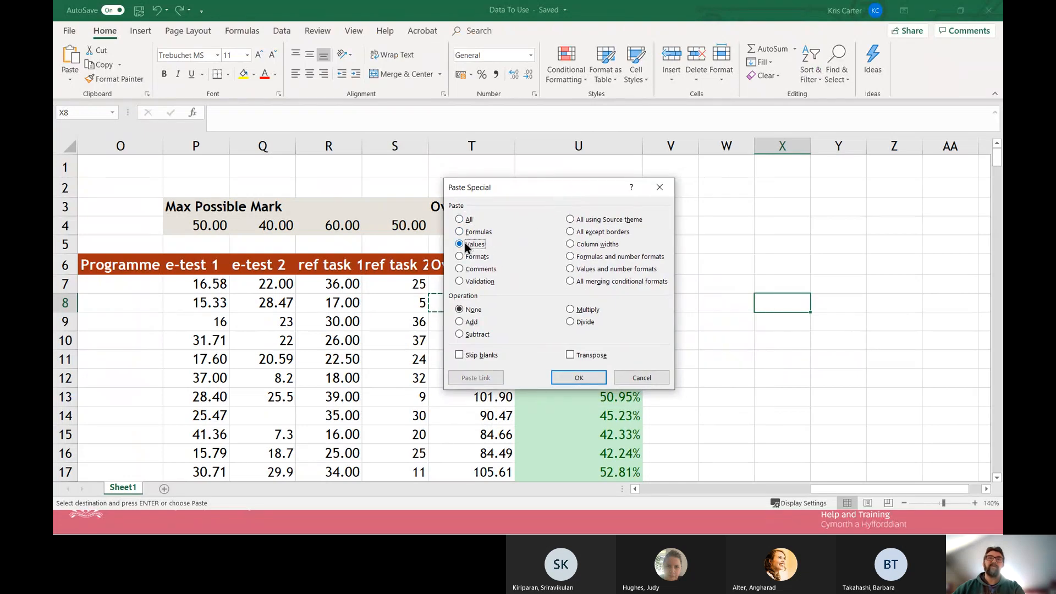
pyautogui.click(579, 378)
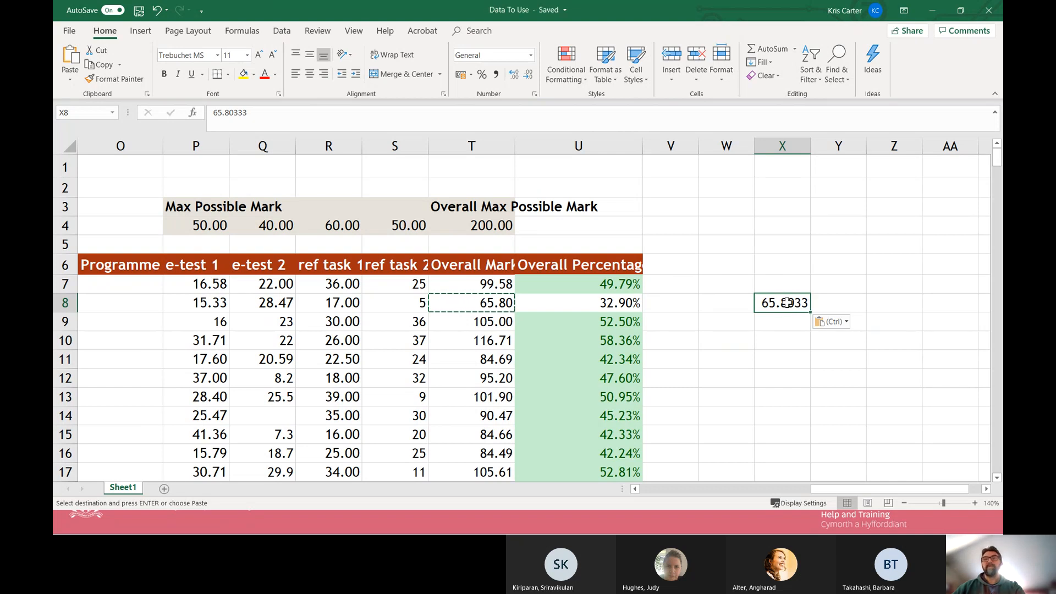
pyautogui.click(778, 336)
pyautogui.click(780, 303)
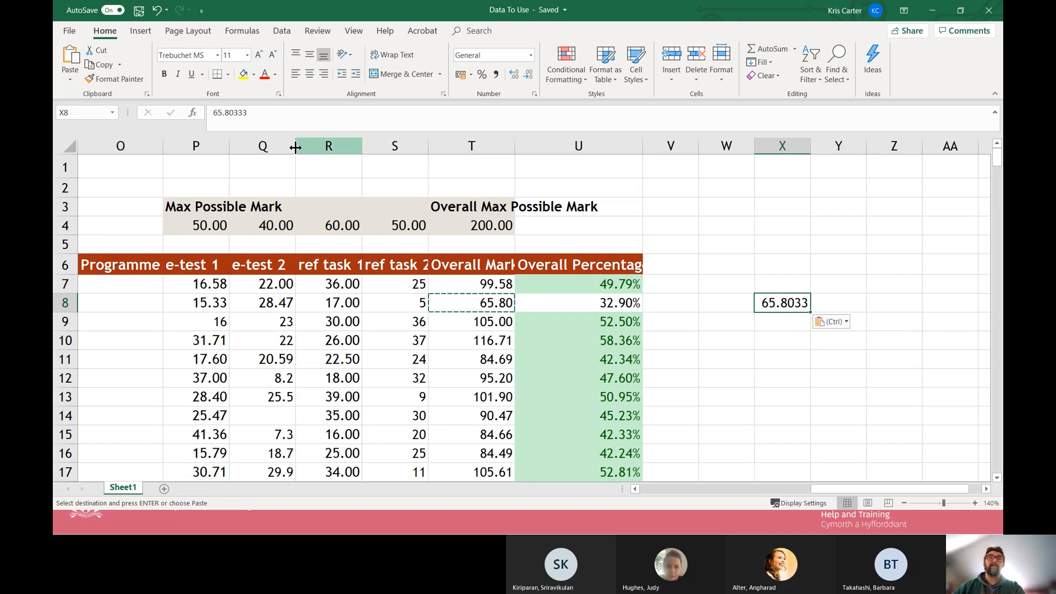
# Inspect the content of X8 for editing, then clear the pasted value from that cell.
pyautogui.click(259, 118)
pyautogui.doubleClick(259, 118)
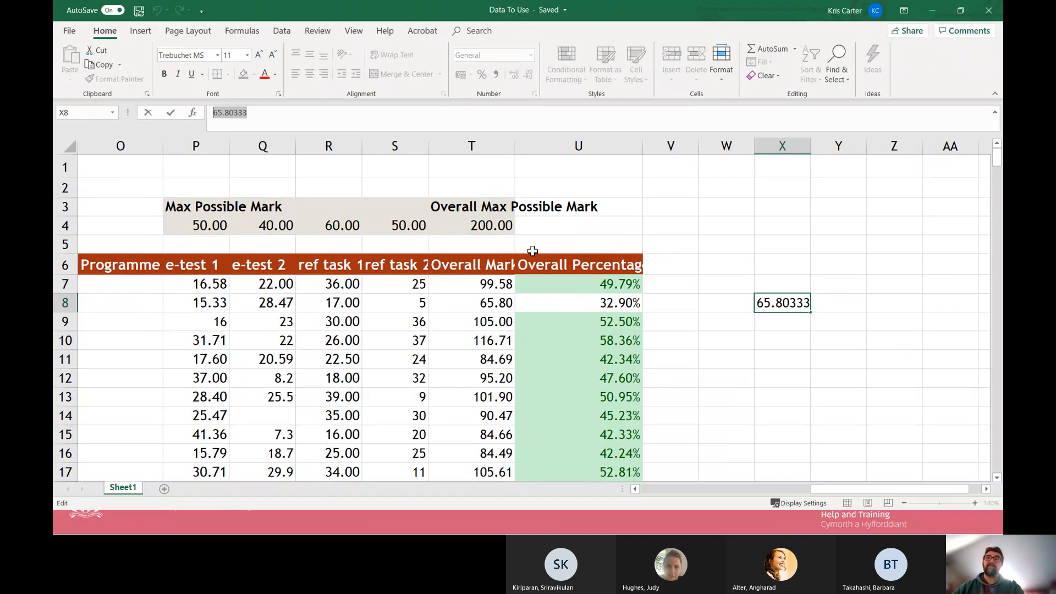
pyautogui.click(734, 303)
pyautogui.click(796, 307)
pyautogui.press('Delete')
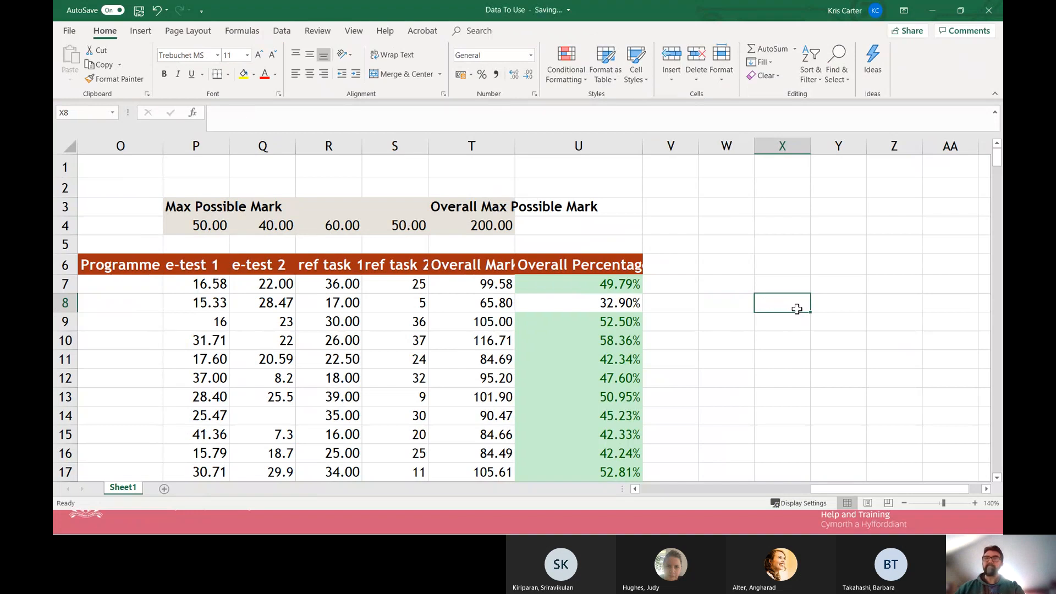
# Copy the Overall Mark in T8 and paste it into X8 with Paste Special, using Values only.
pyautogui.click(499, 302)
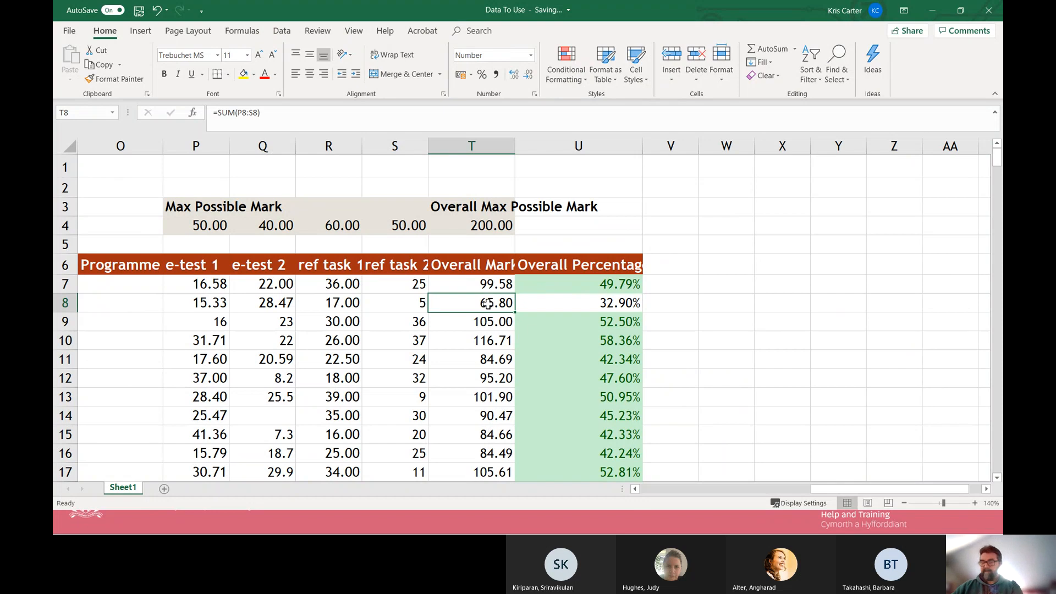
pyautogui.hotkey('ctrl', 'c')
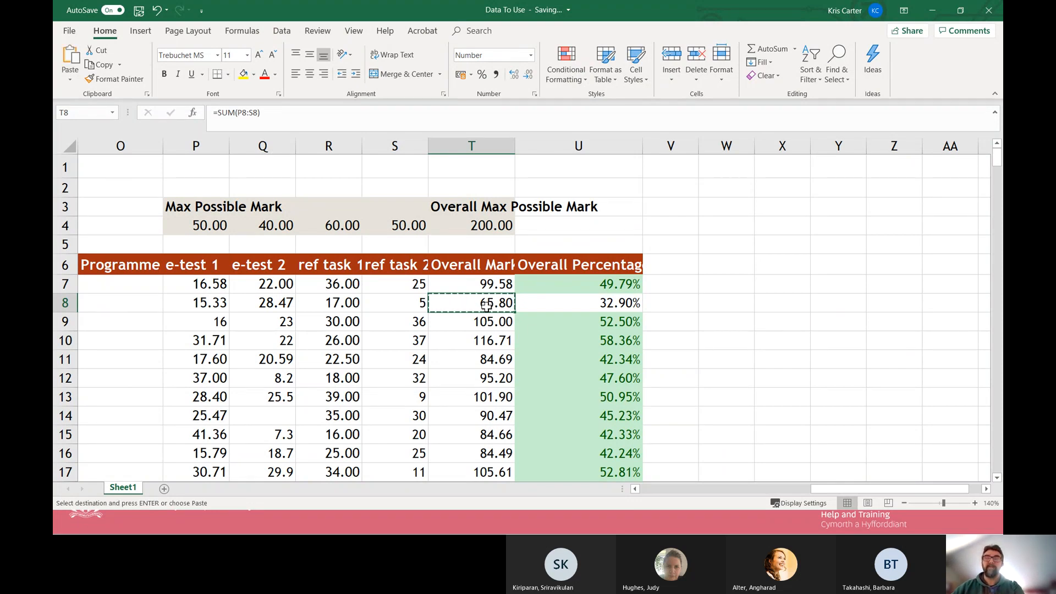
pyautogui.rightClick(781, 304)
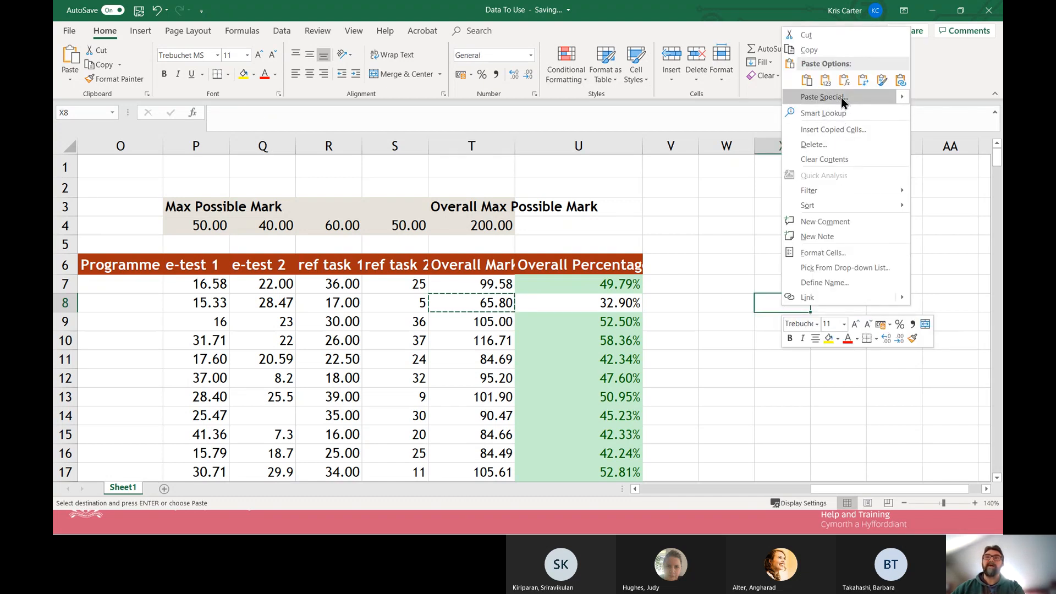
pyautogui.click(841, 98)
pyautogui.click(752, 67)
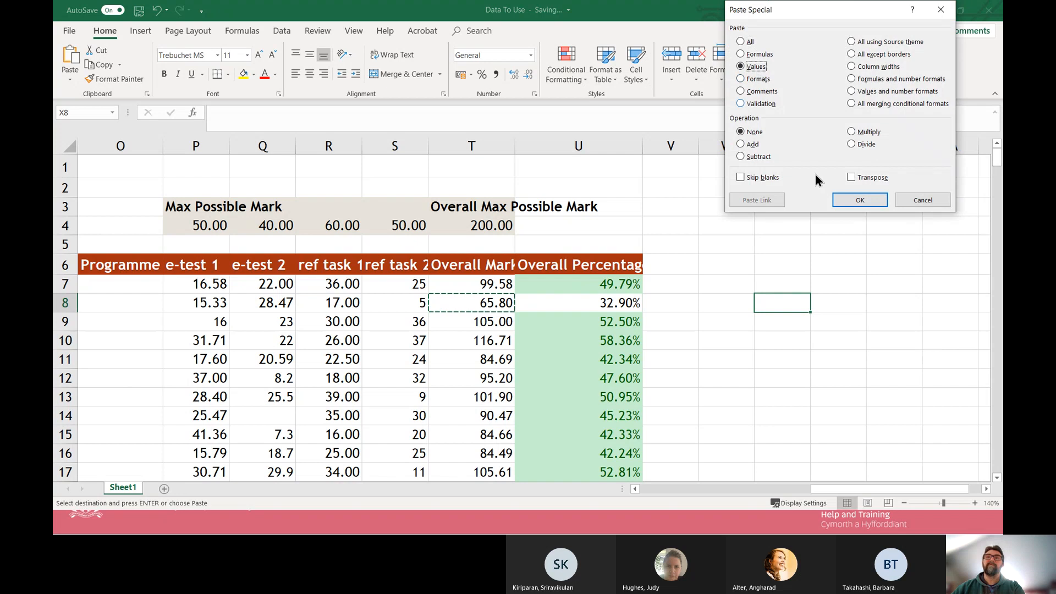
pyautogui.click(858, 200)
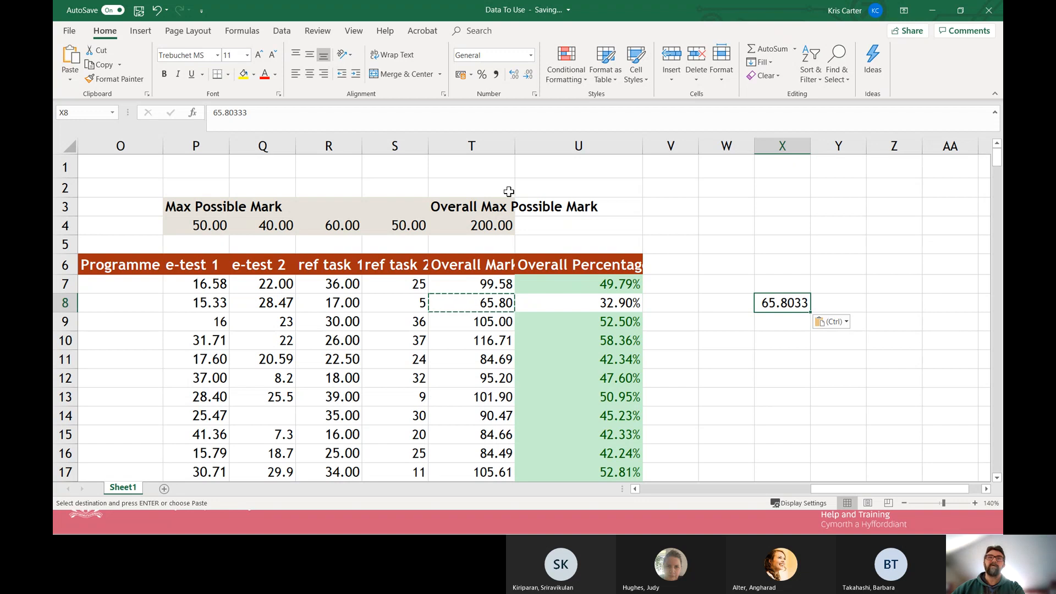
# Compare the content and number format of the source cell T8 with those of the pasted cell X8.
pyautogui.click(484, 303)
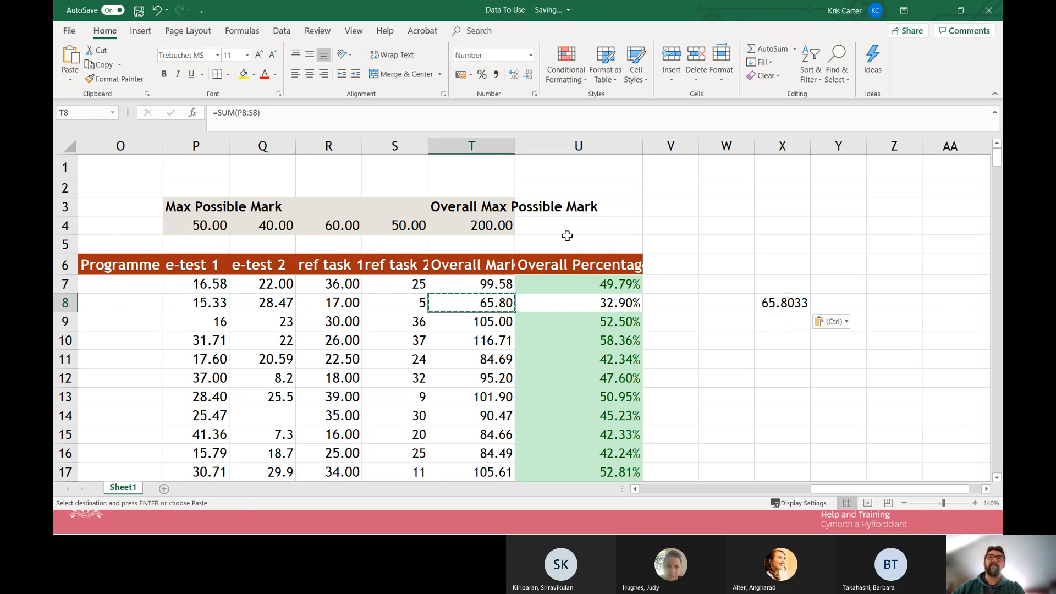
pyautogui.click(778, 303)
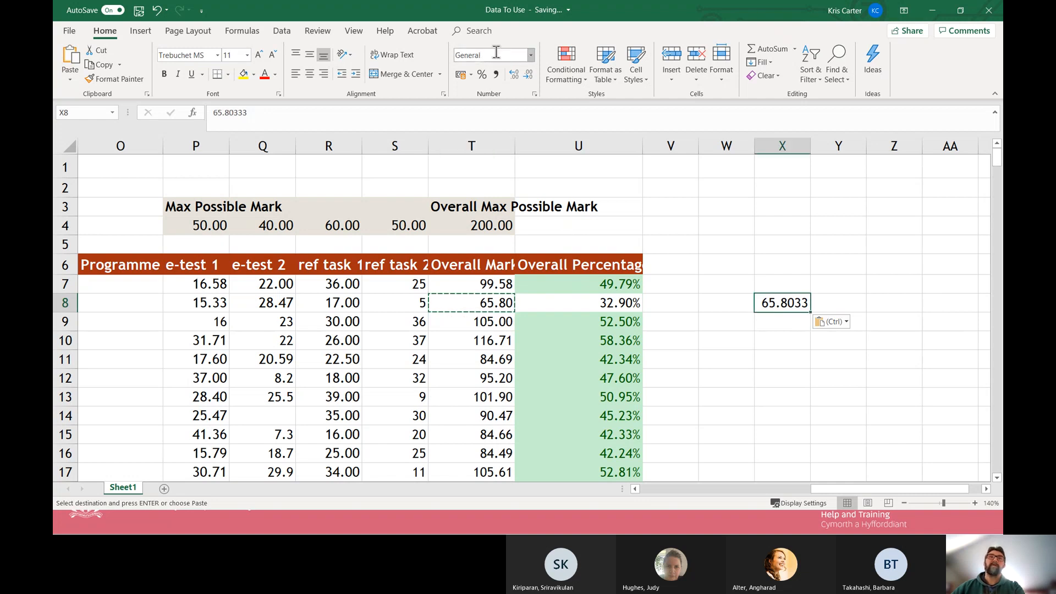
pyautogui.click(488, 57)
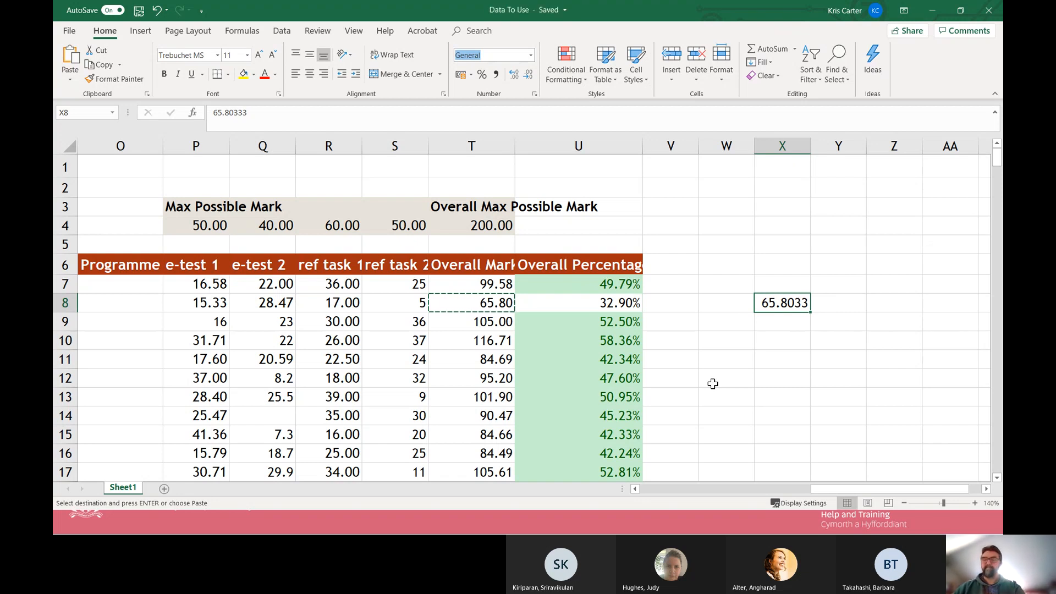
pyautogui.press('Escape')
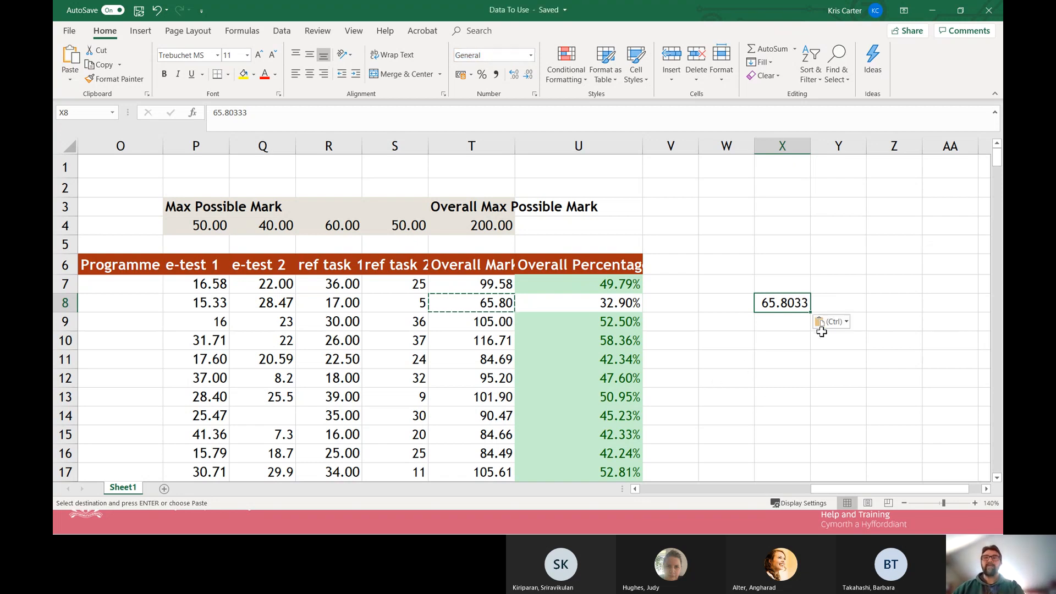
pyautogui.click(793, 357)
# Copy T8 again, paste it into X10 with Paste Special using Values and number formats, and clear the copy selection.
pyautogui.click(486, 306)
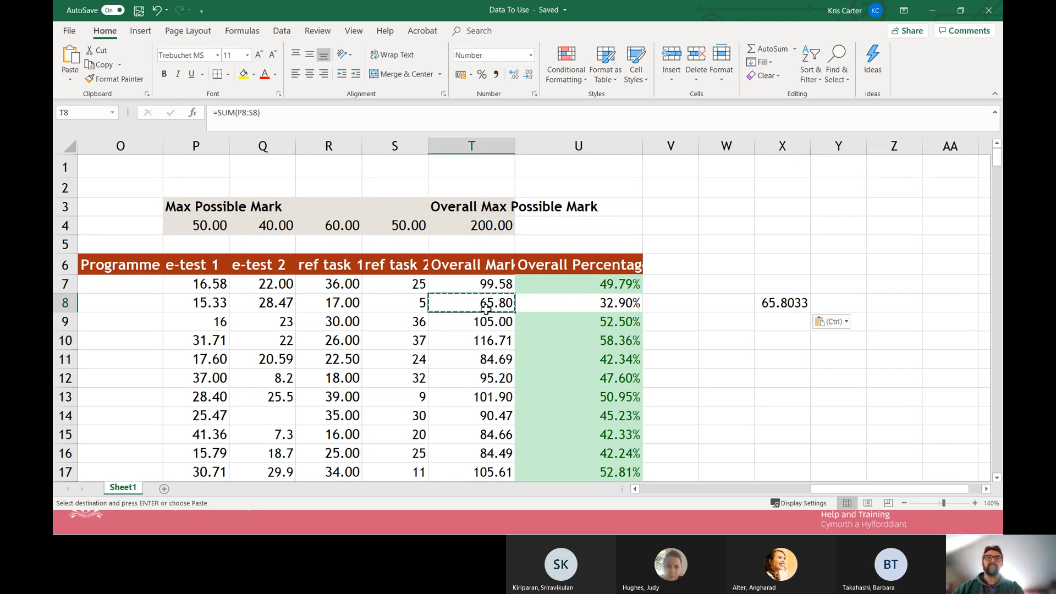
pyautogui.hotkey('ctrl', 'c')
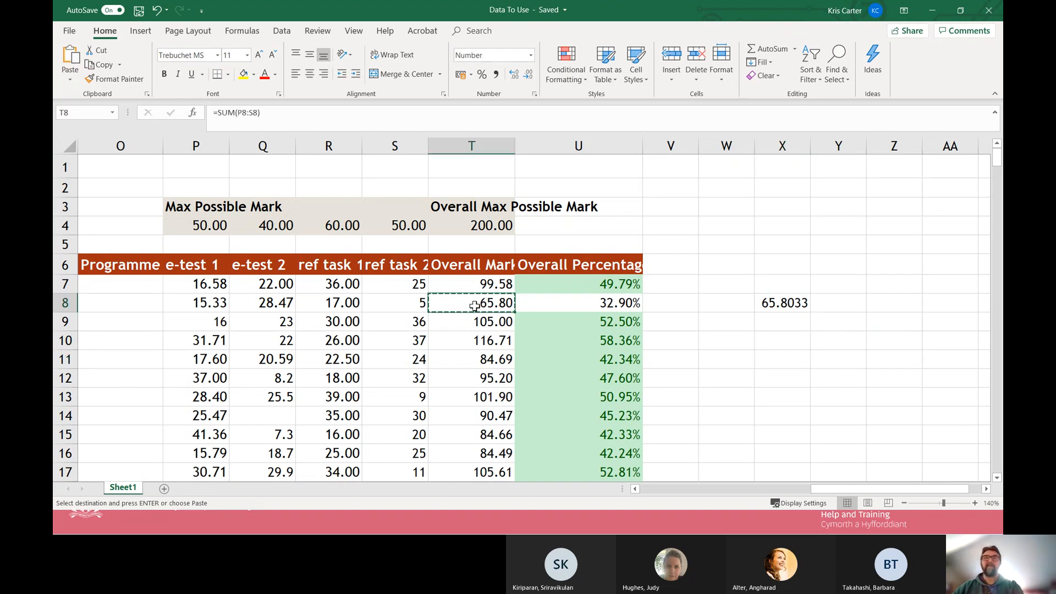
pyautogui.rightClick(780, 343)
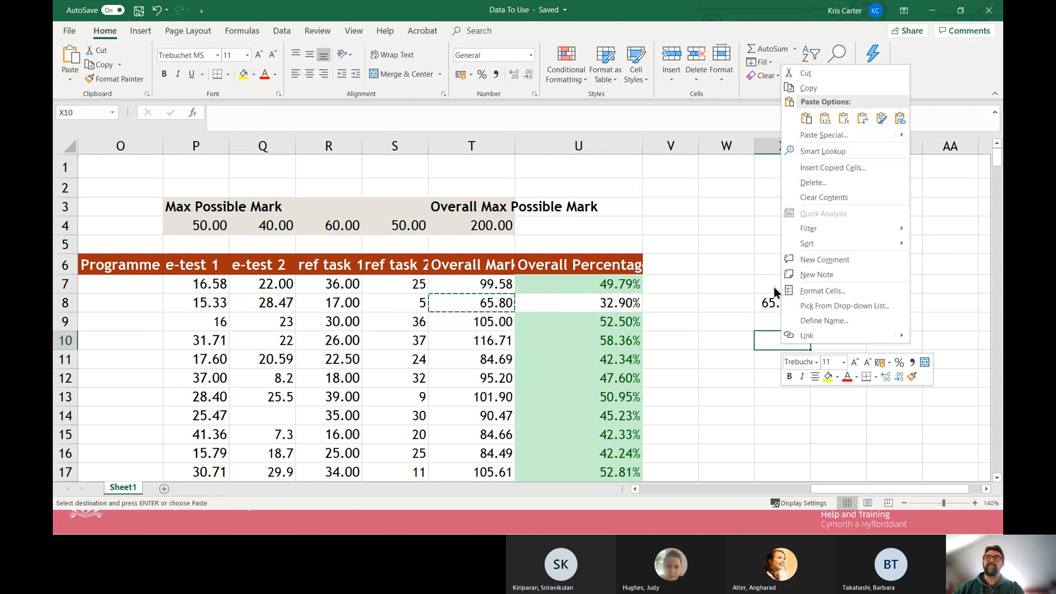
pyautogui.click(824, 135)
pyautogui.moveTo(780, 23); pyautogui.dragTo(700, 56)
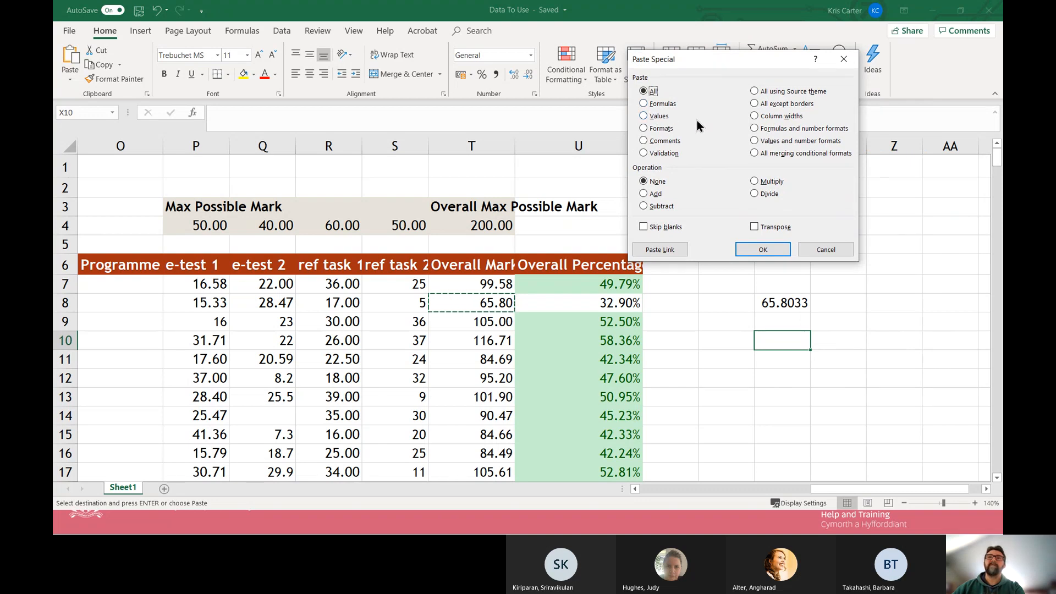
pyautogui.click(754, 141)
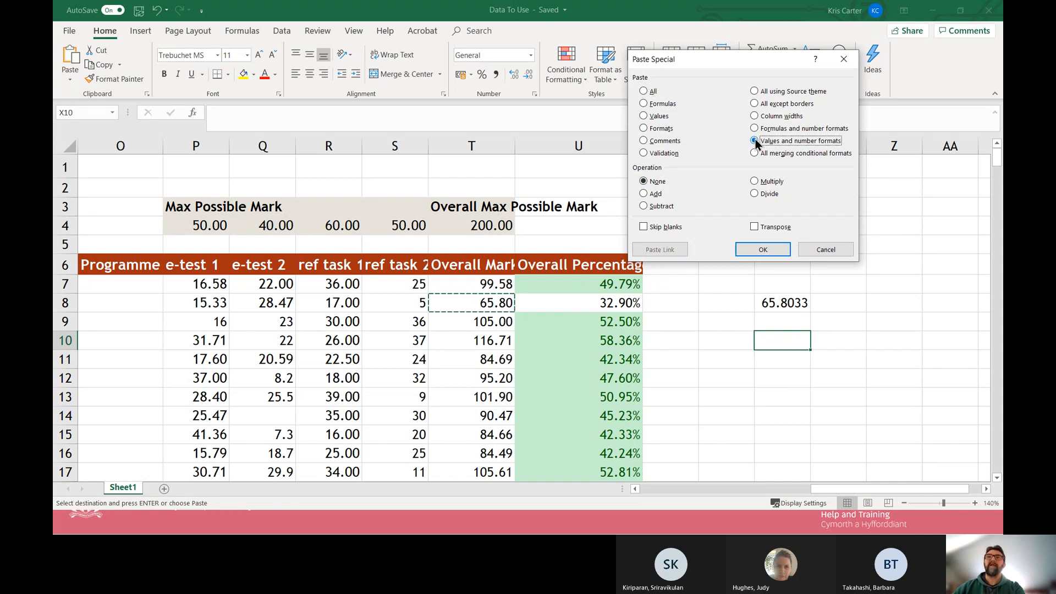
pyautogui.click(762, 249)
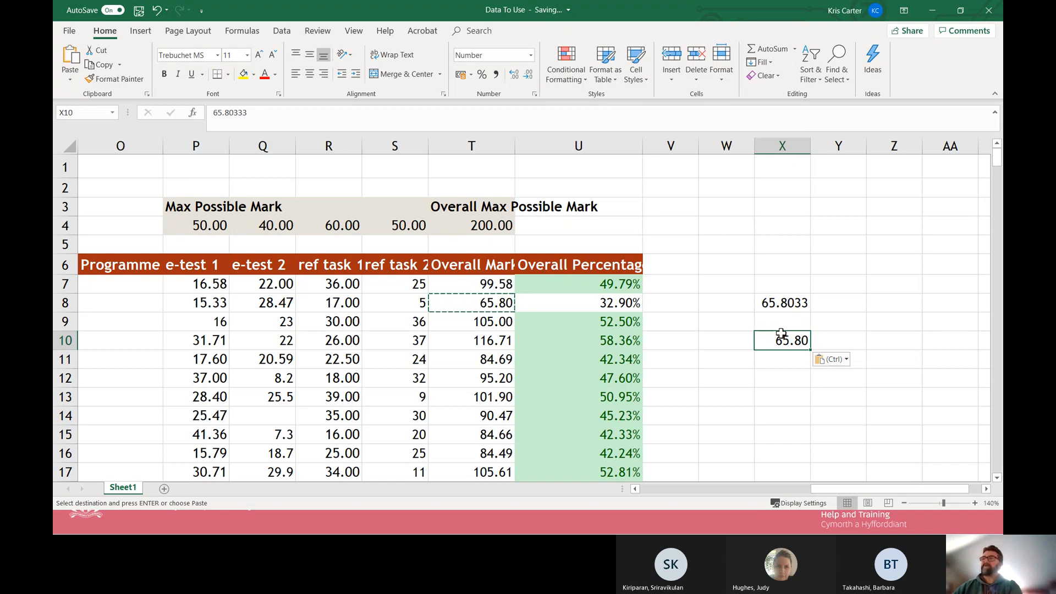
pyautogui.press('Escape')
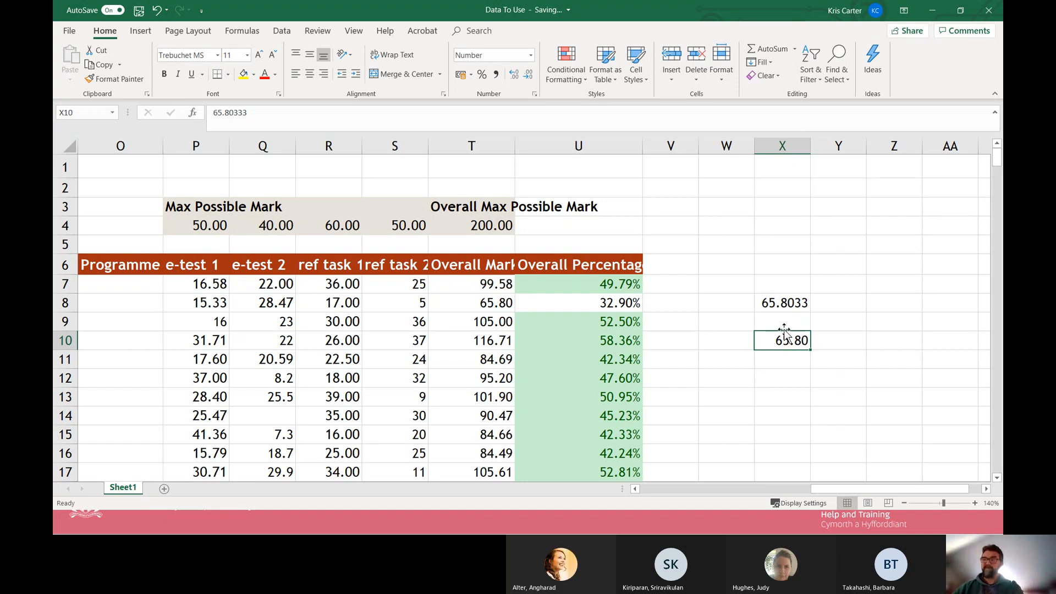
# Copy the Overall Percentage cell U7 and apply only its formatting to X8 with Paste Special, using Formats.
pyautogui.click(818, 359)
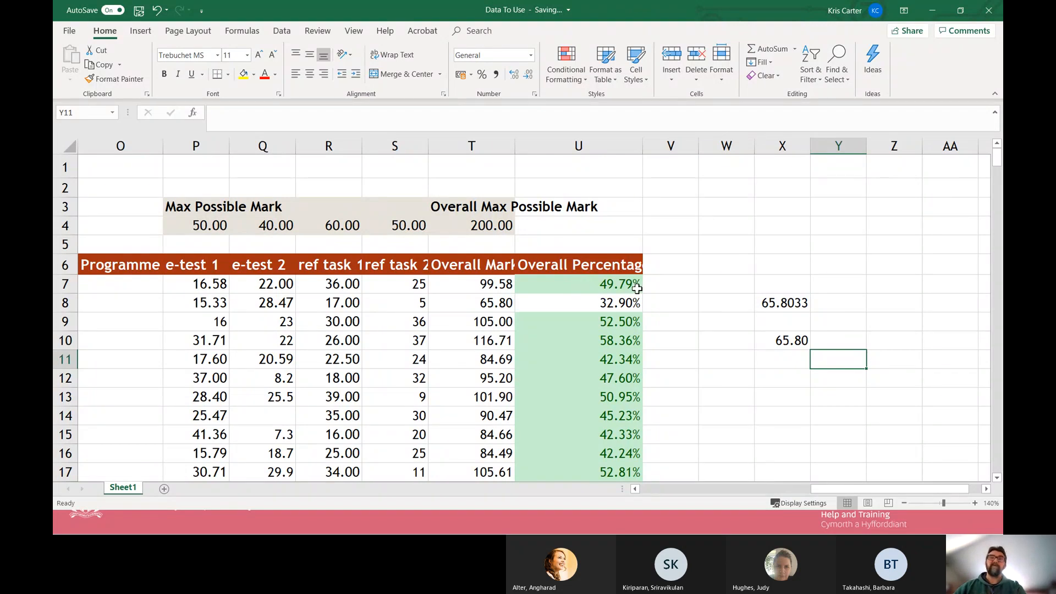
pyautogui.click(591, 284)
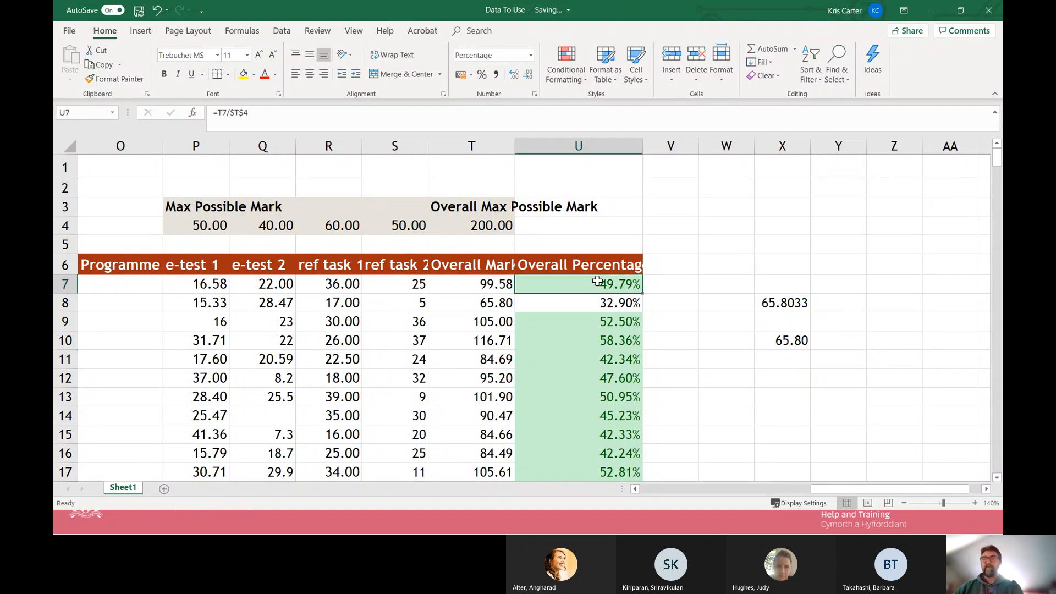
pyautogui.hotkey('ctrl', 'c')
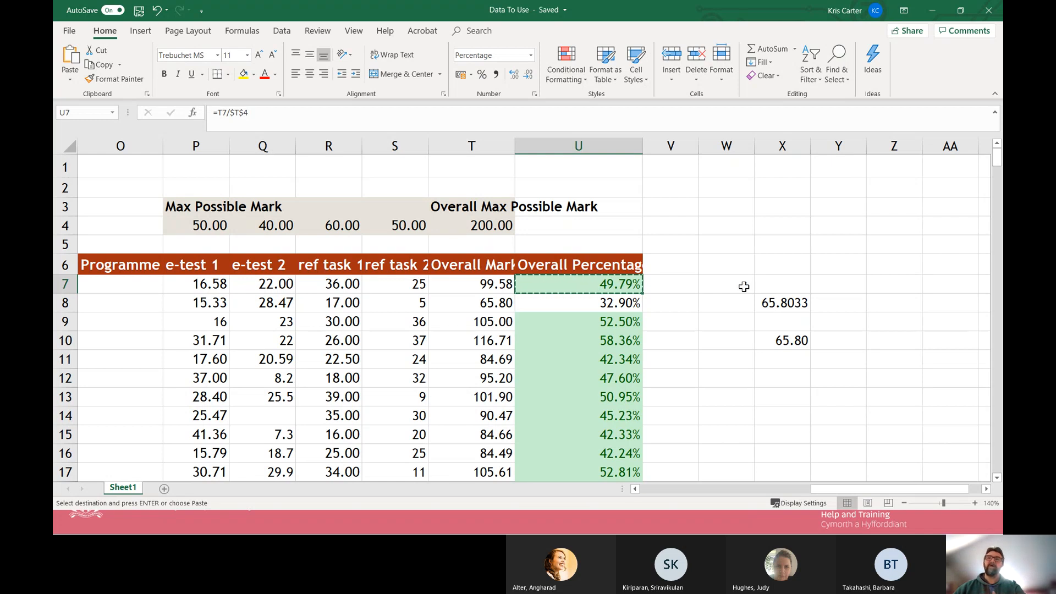
pyautogui.click(788, 301)
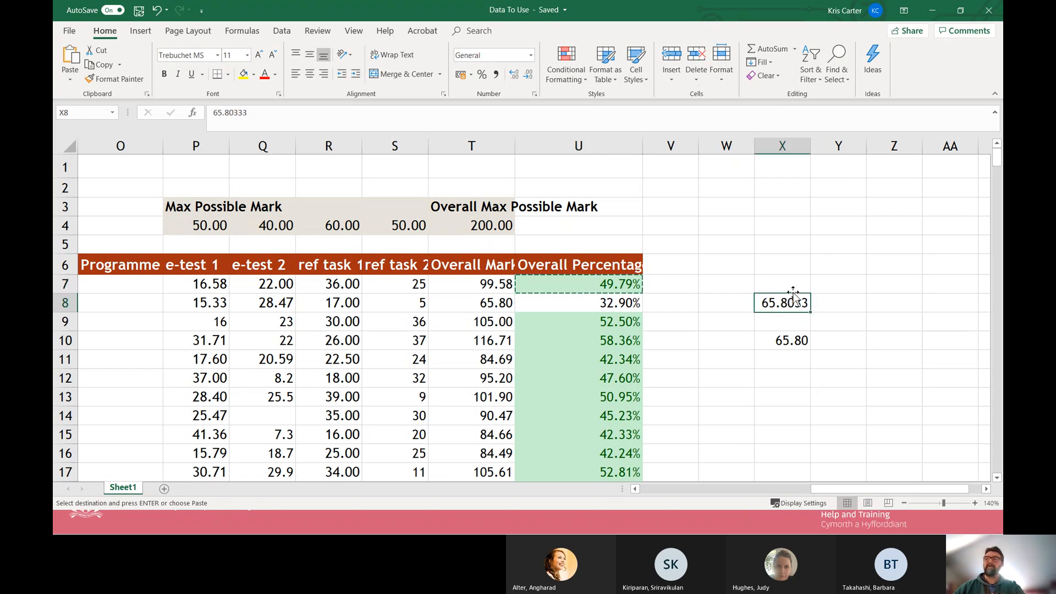
pyautogui.rightClick(781, 303)
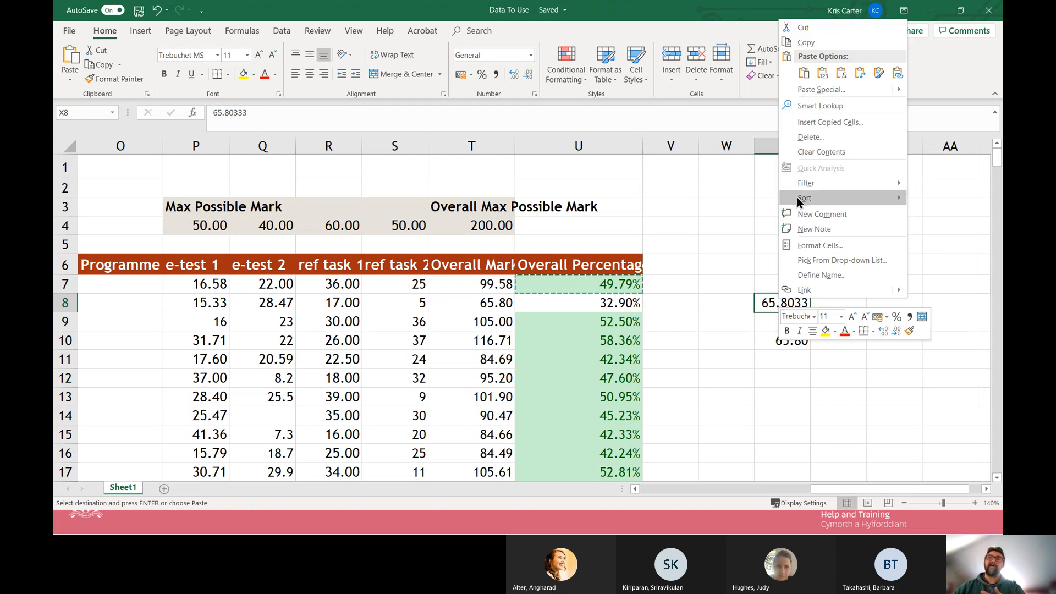
pyautogui.click(812, 91)
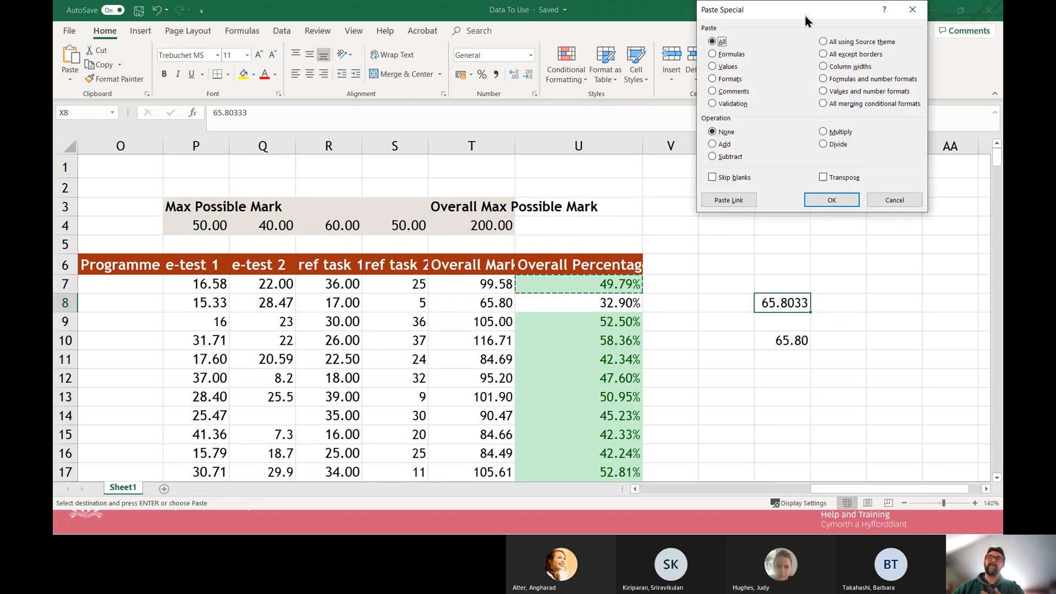
pyautogui.moveTo(805, 16); pyautogui.dragTo(623, 91)
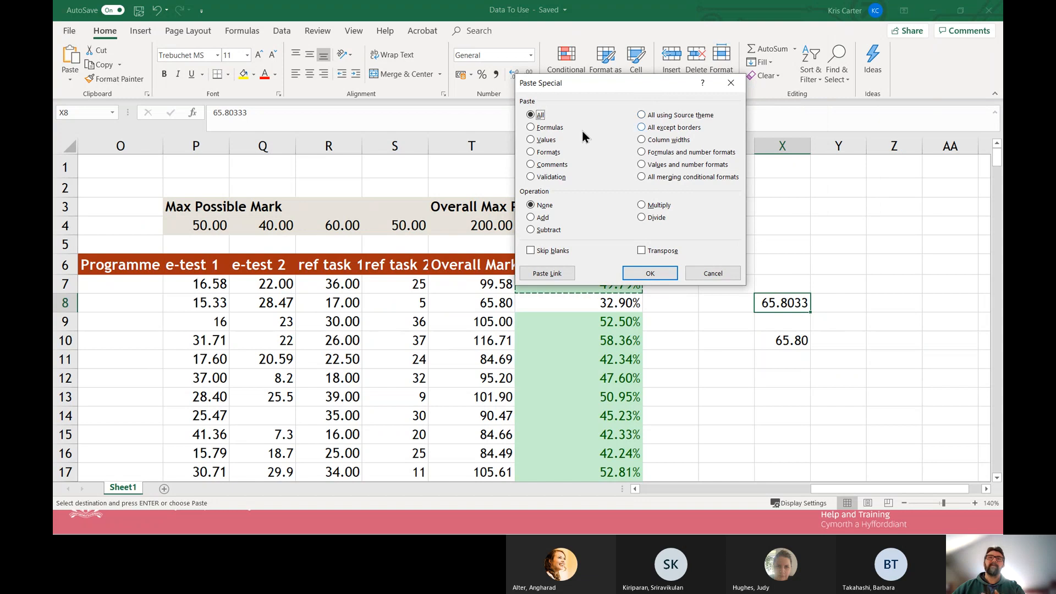
pyautogui.click(531, 152)
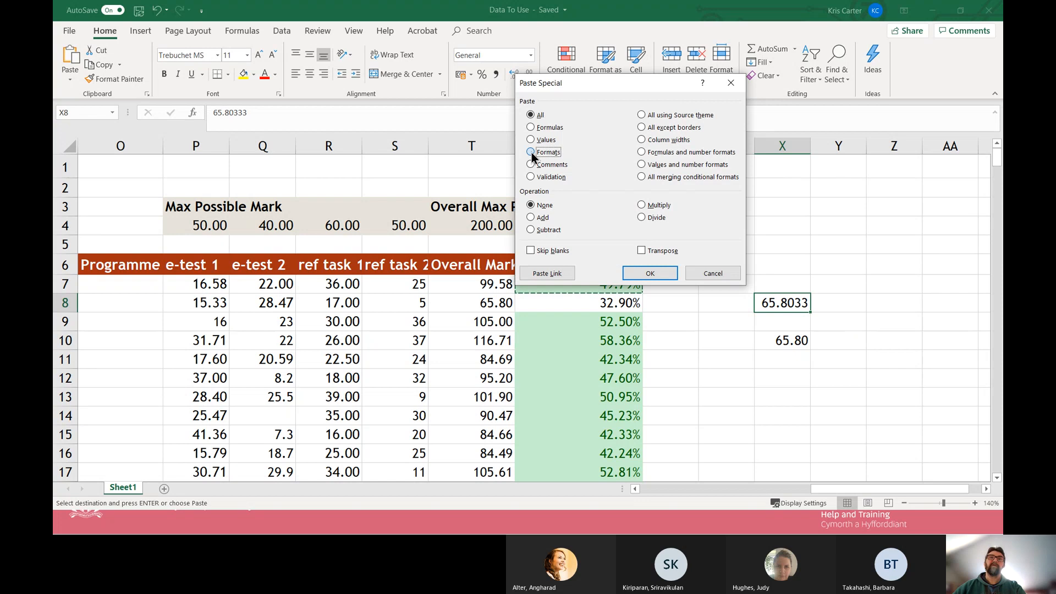
pyautogui.click(655, 274)
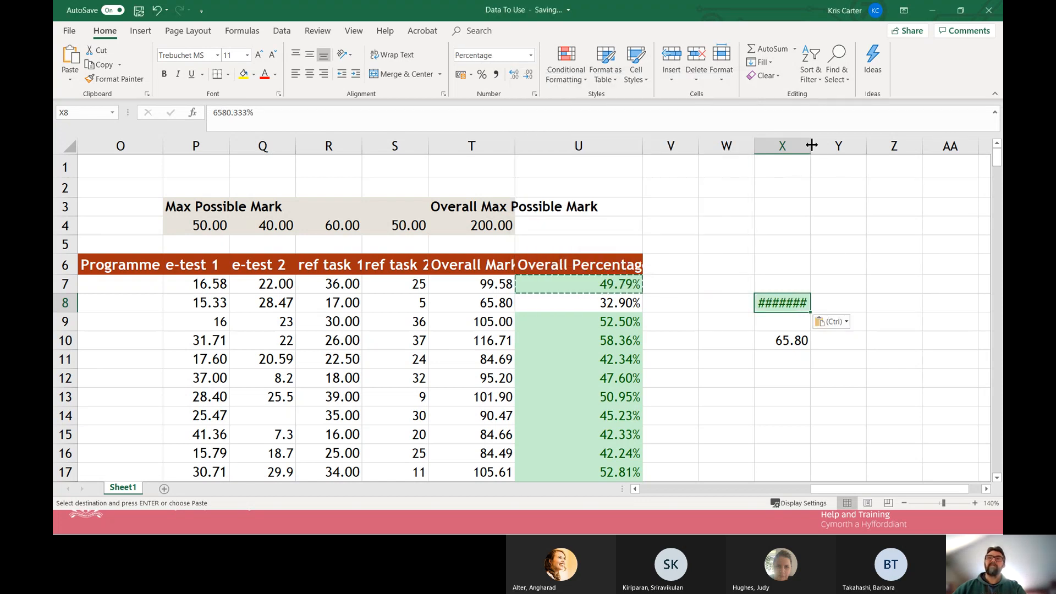
# Widen column X enough to show the whole formatted number in X8.
pyautogui.moveTo(812, 145); pyautogui.dragTo(862, 145)
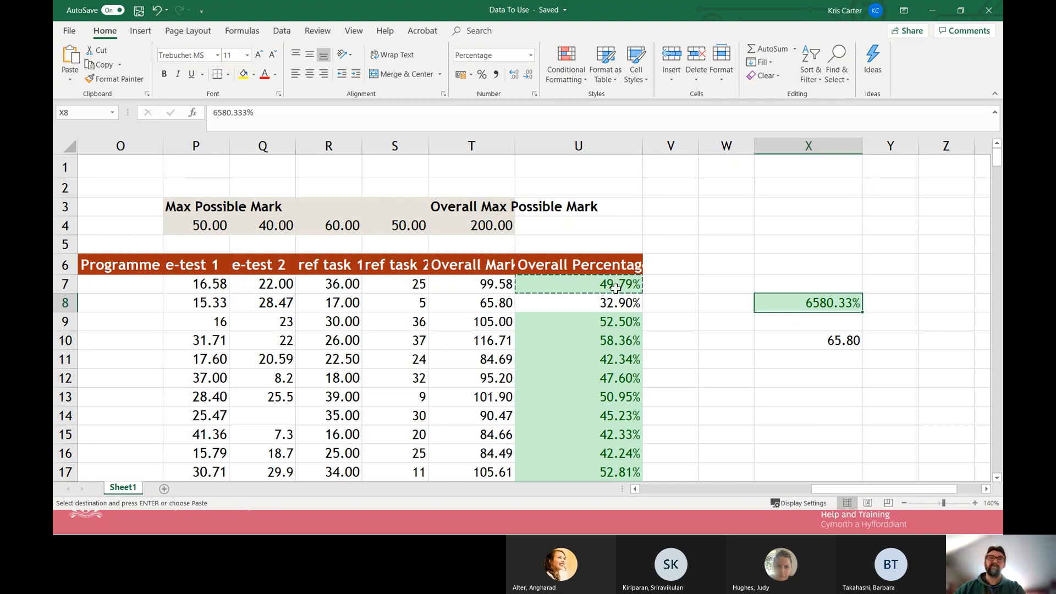
pyautogui.click(784, 419)
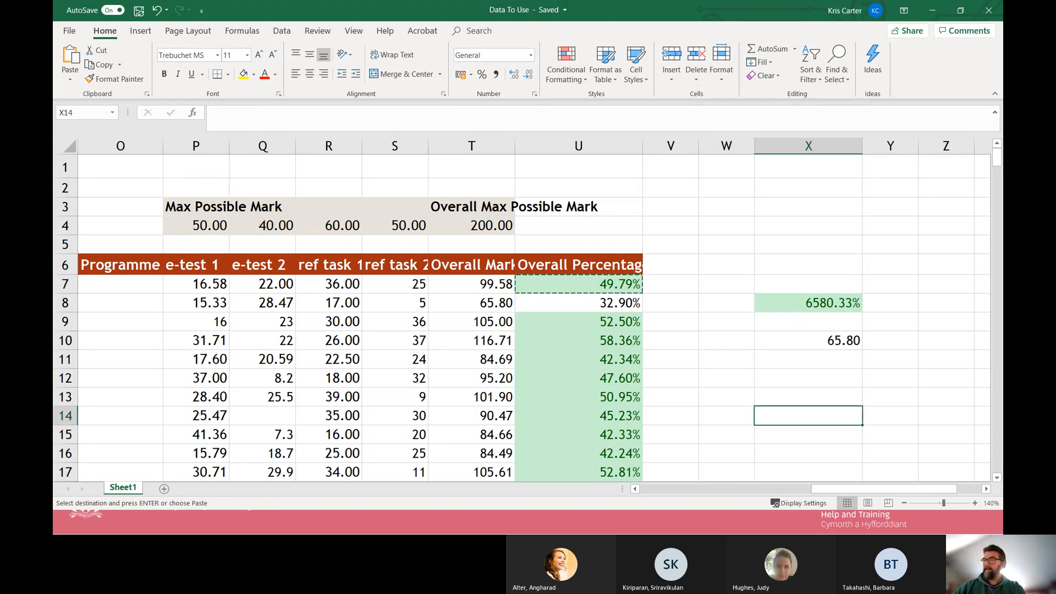
pyautogui.click(725, 319)
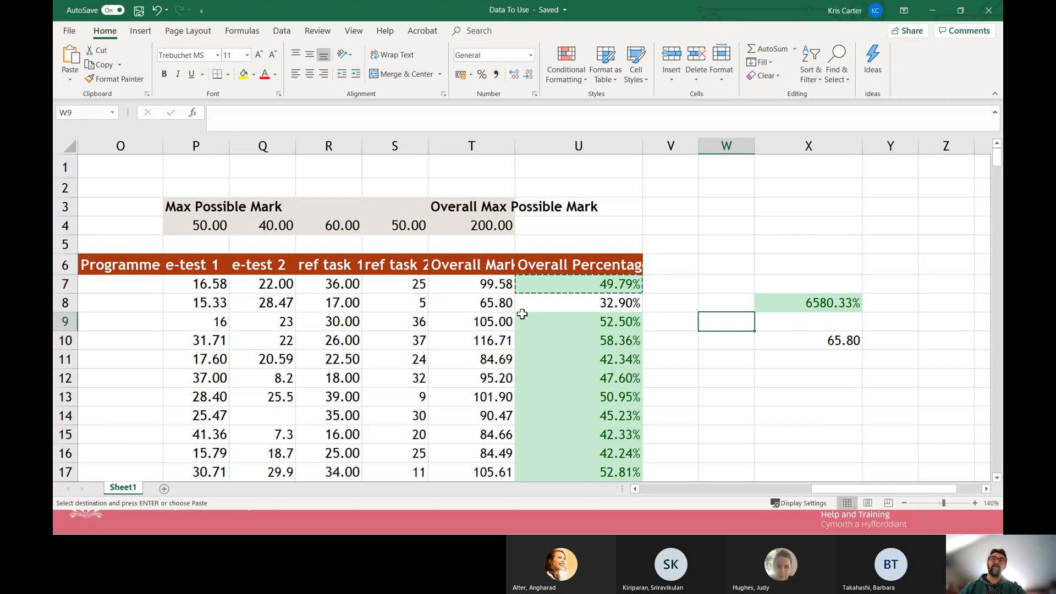
# Copy S8 and subtract its value from the e-test 1 mark in P9 with Paste Special, using the Subtract operation.
pyautogui.click(410, 317)
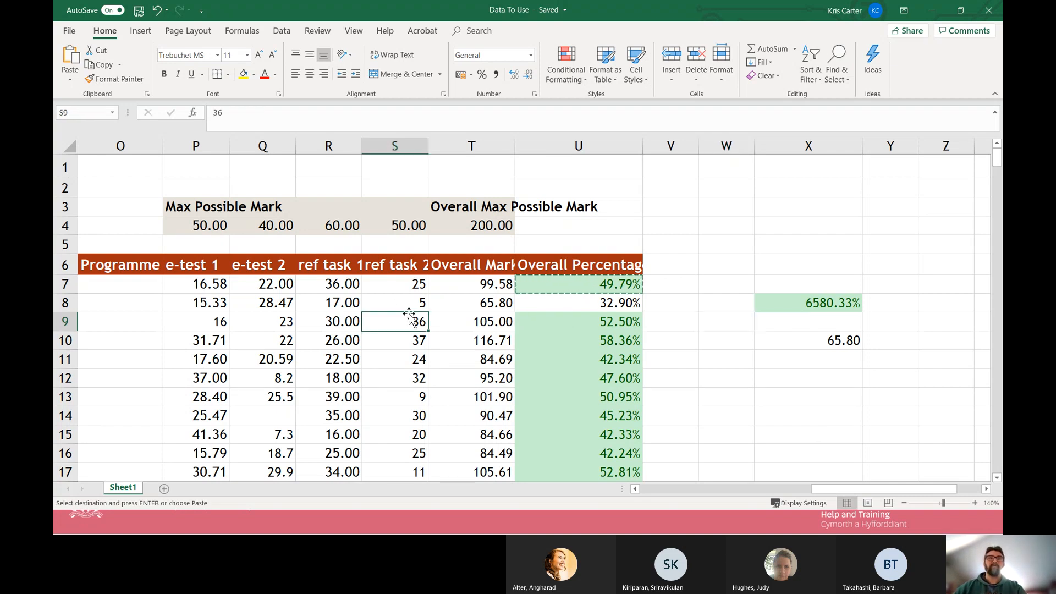
pyautogui.click(404, 304)
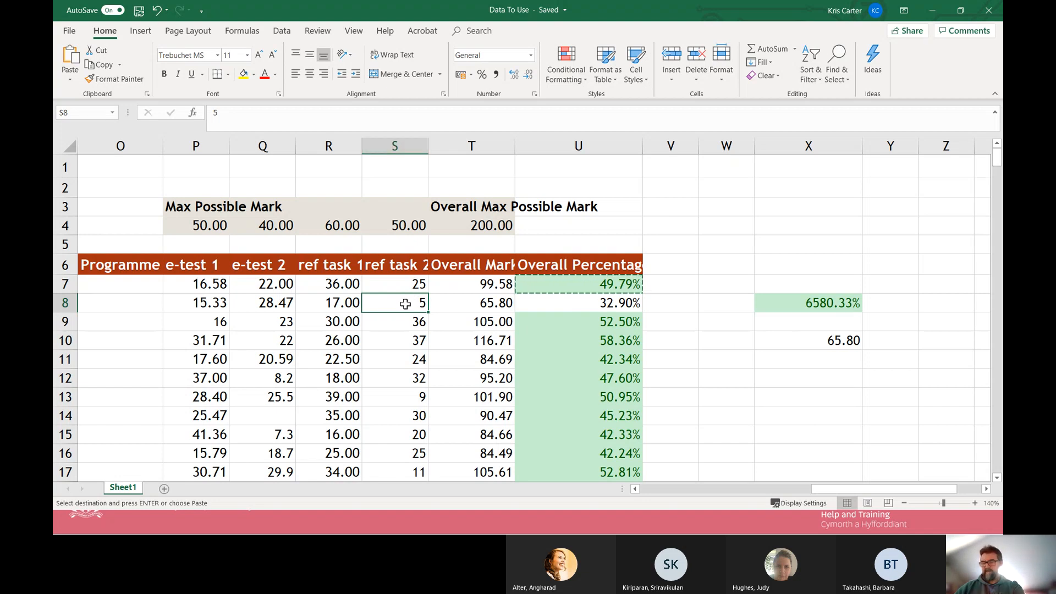
pyautogui.hotkey('ctrl', 'c')
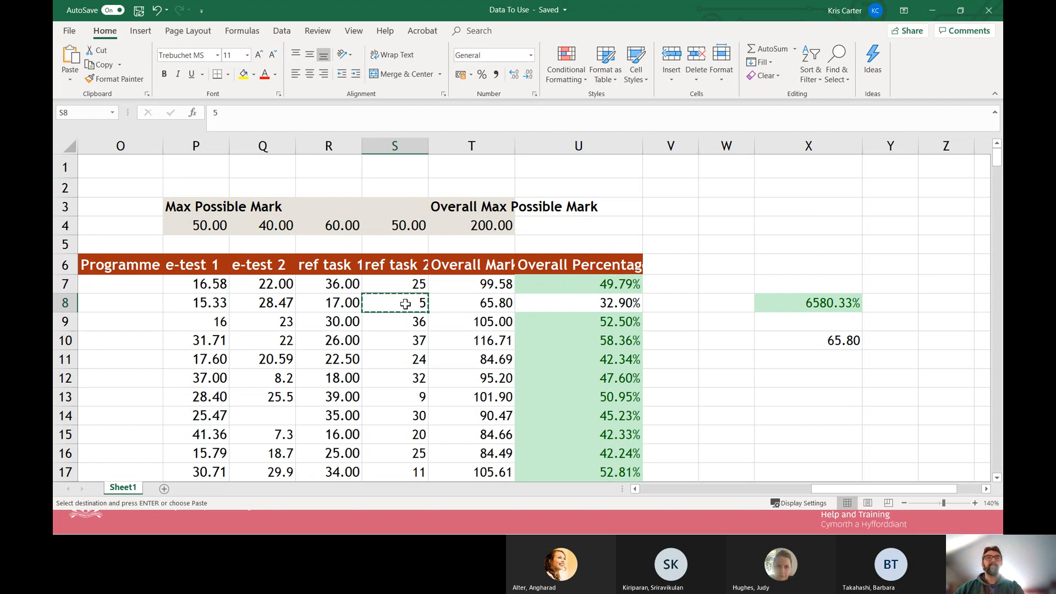
pyautogui.rightClick(205, 323)
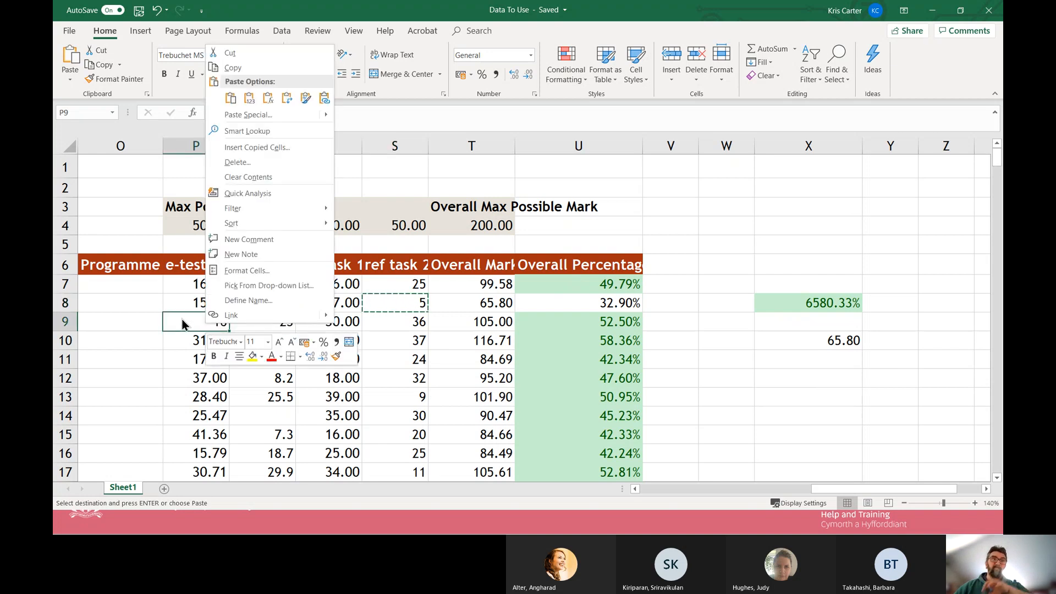
pyautogui.click(258, 116)
pyautogui.moveTo(272, 6); pyautogui.dragTo(574, 199)
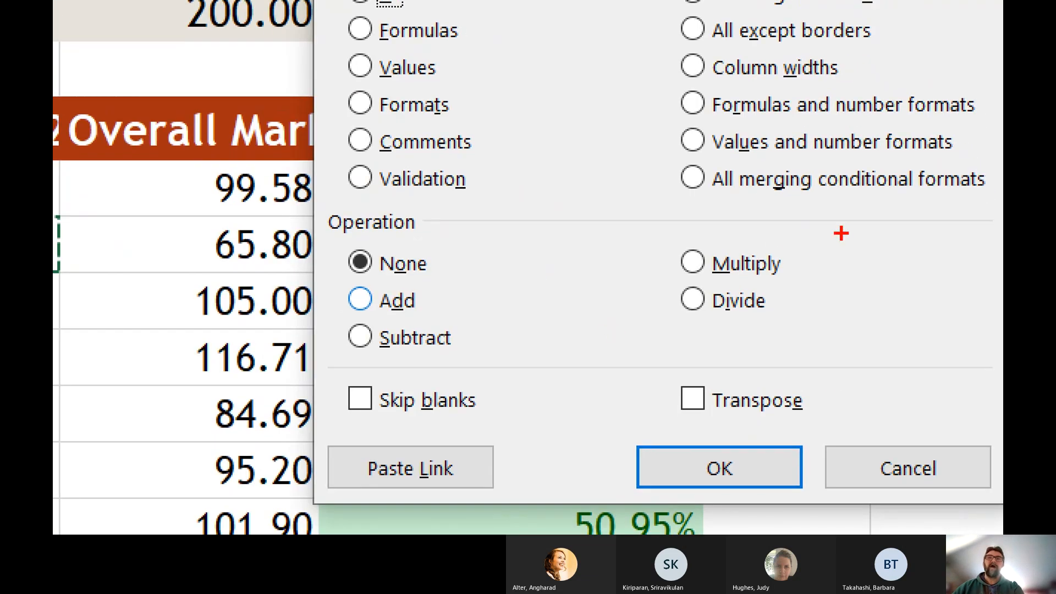
pyautogui.moveTo(790, 237)
pyautogui.mouseDown()
pyautogui.moveTo(471, 230)
pyautogui.moveTo(340, 332)
pyautogui.moveTo(498, 363)
pyautogui.moveTo(769, 319)
pyautogui.moveTo(789, 239)
pyautogui.mouseUp()
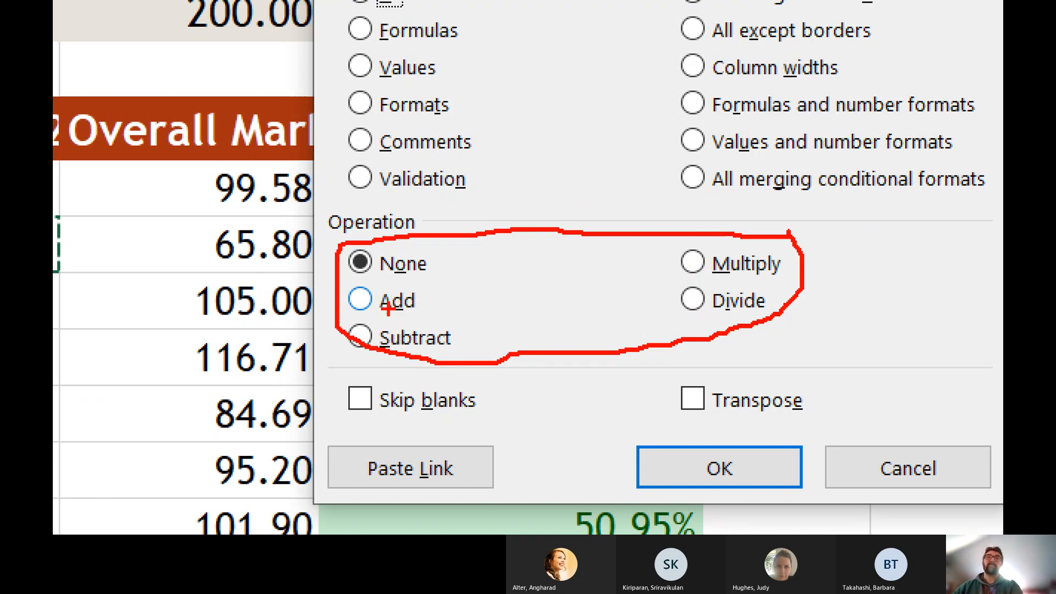
pyautogui.press('Escape')
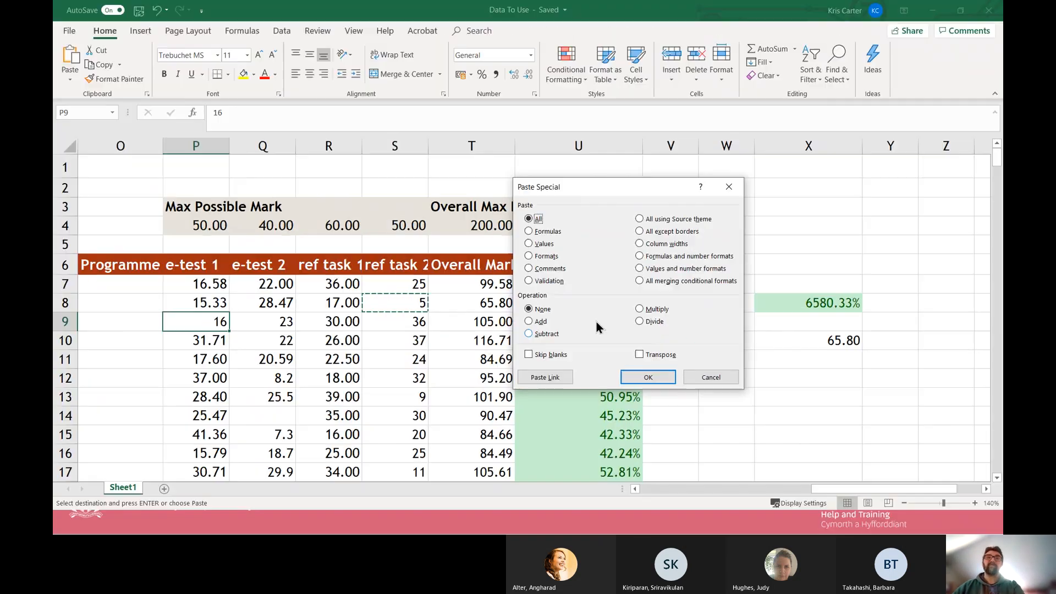
pyautogui.click(531, 333)
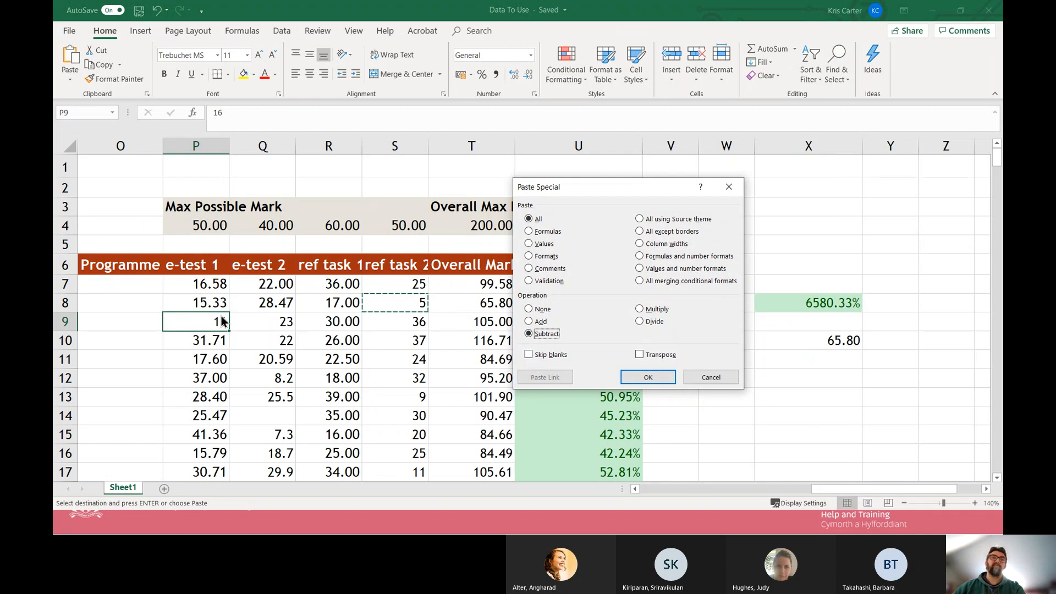
pyautogui.click(653, 377)
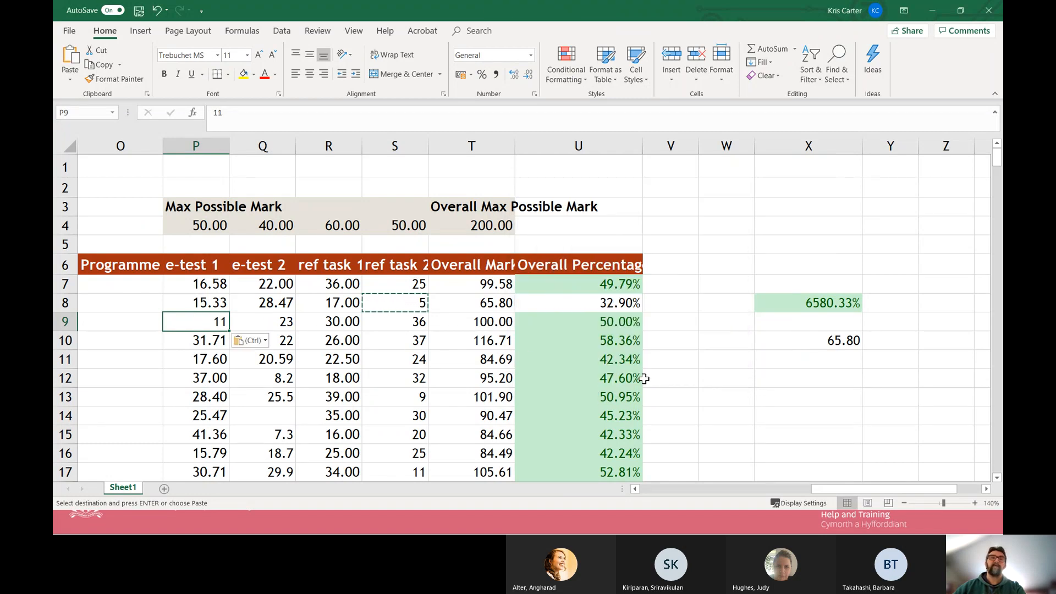
# Check in P9 whether the cell holds a plain value or a formula after the subtraction.
pyautogui.click(209, 342)
pyautogui.click(208, 326)
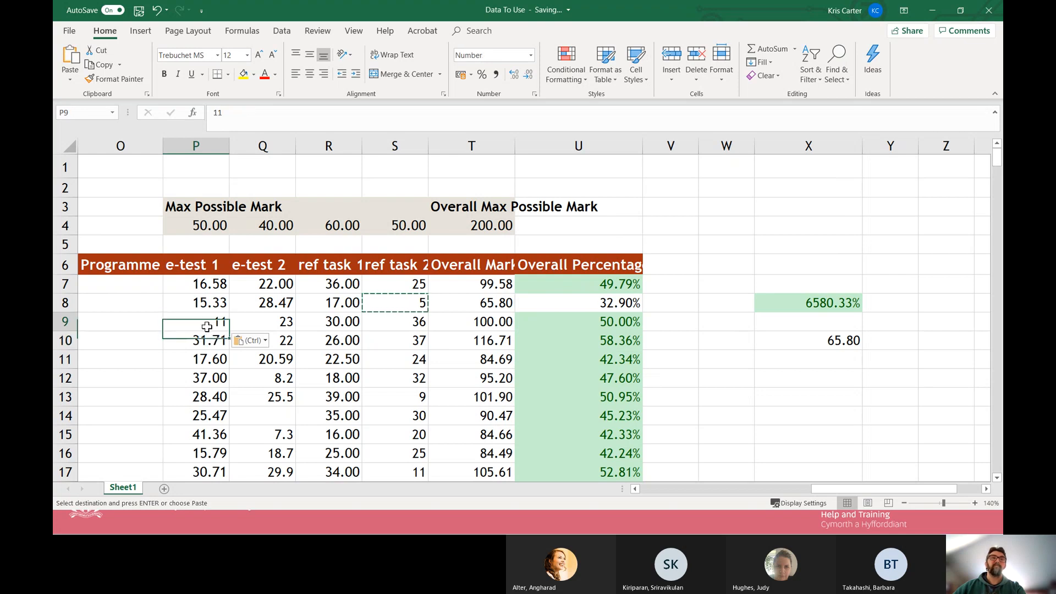
pyautogui.click(222, 113)
pyautogui.moveTo(211, 113); pyautogui.dragTo(255, 120)
pyautogui.click(257, 121)
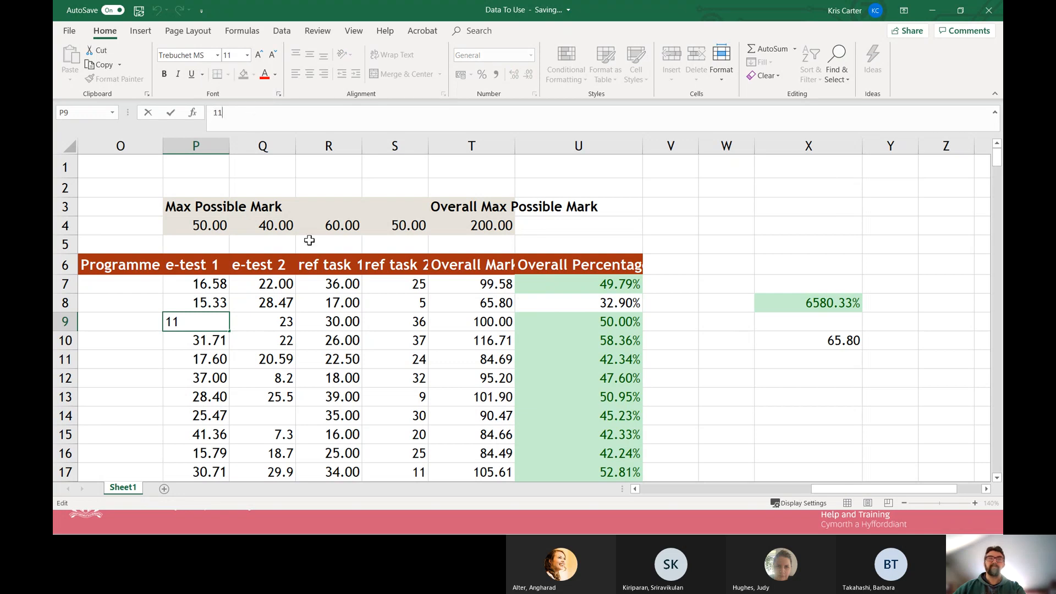
pyautogui.click(290, 308)
pyautogui.click(352, 354)
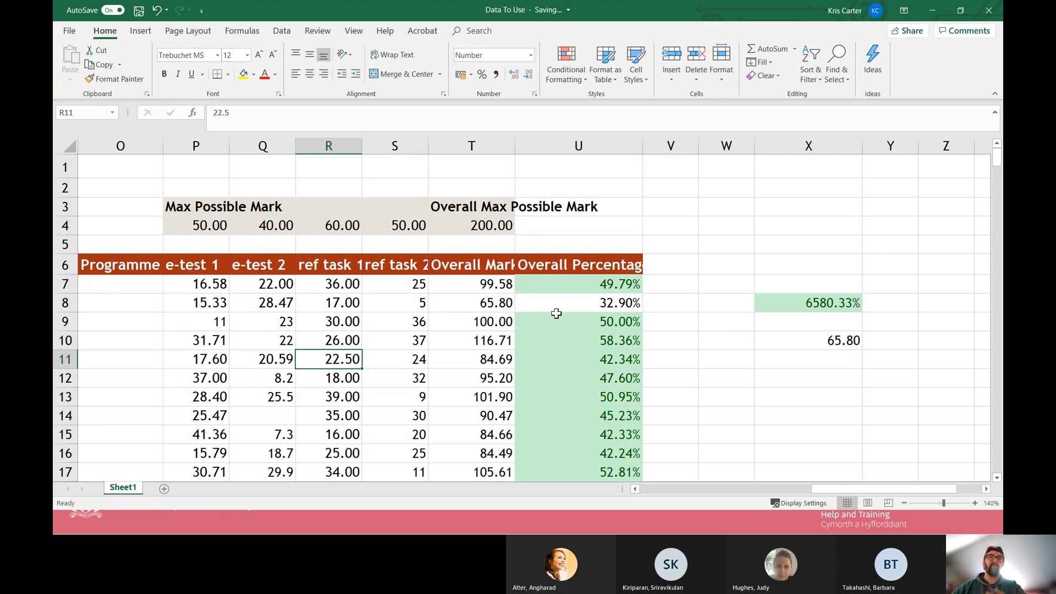
# Copy the Overall Mark formula cell T8 and paste it into P9 with Paste Special, using the Add operation.
pyautogui.click(486, 303)
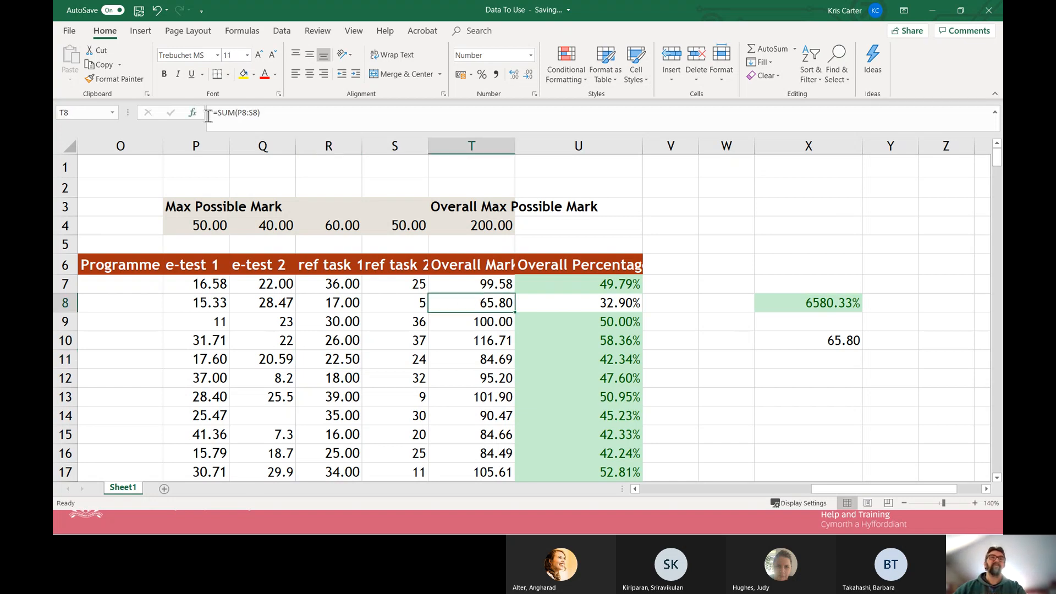
pyautogui.hotkey('ctrl', 'c')
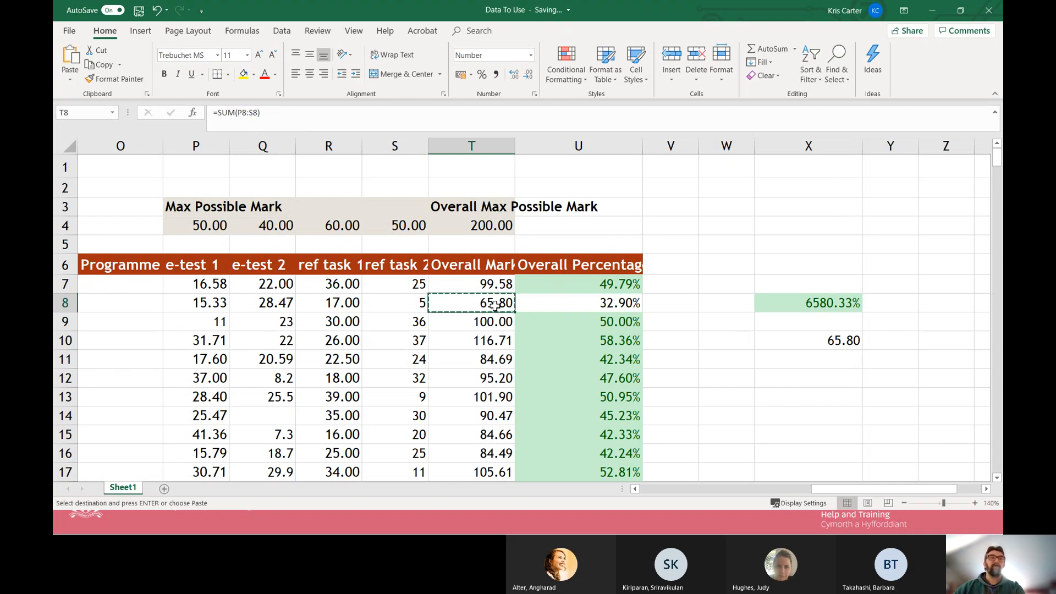
pyautogui.click(221, 320)
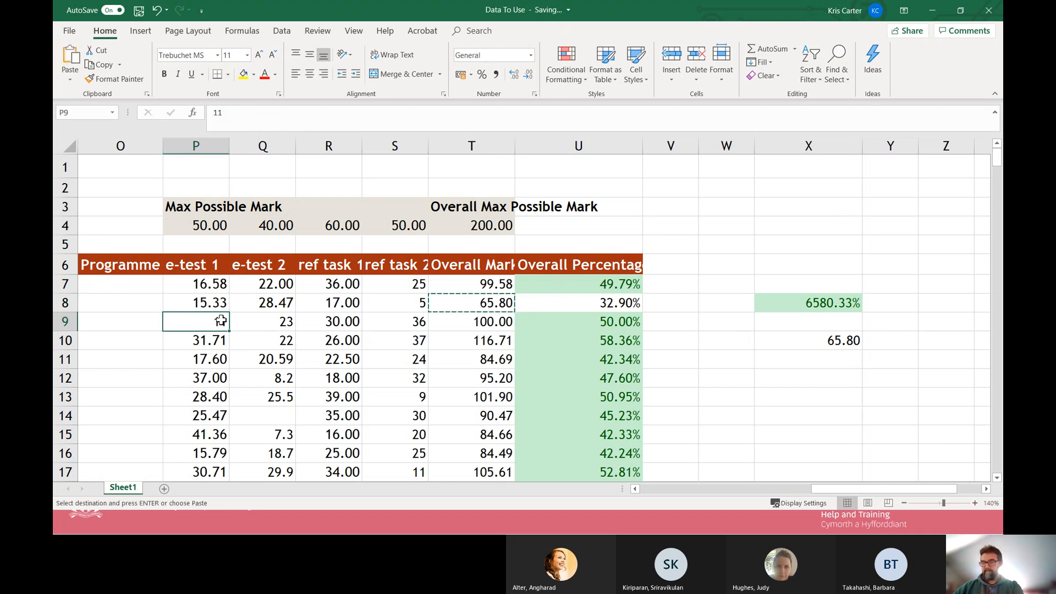
pyautogui.rightClick(220, 321)
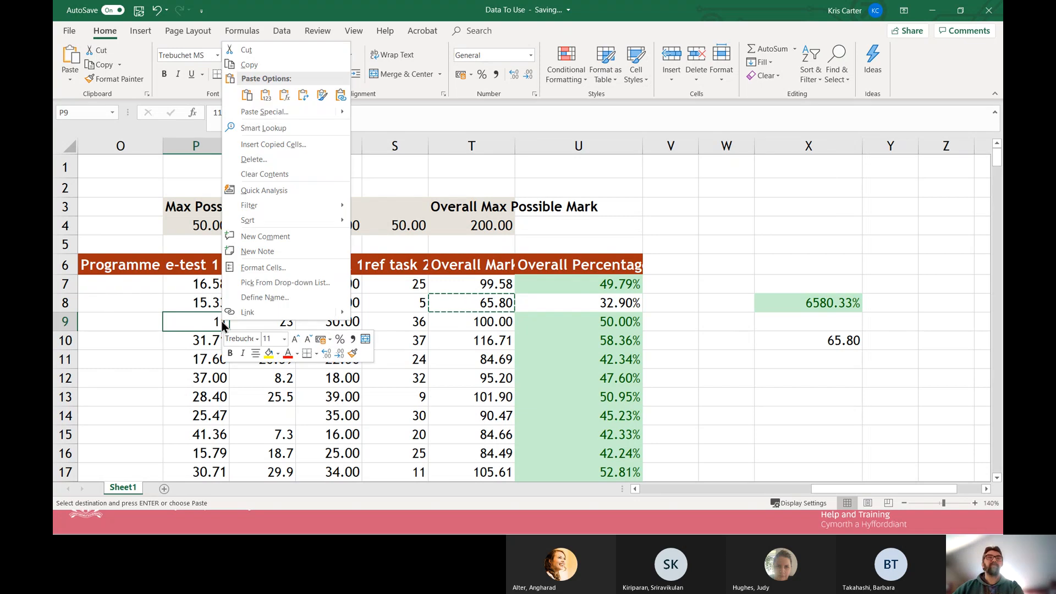
pyautogui.click(276, 110)
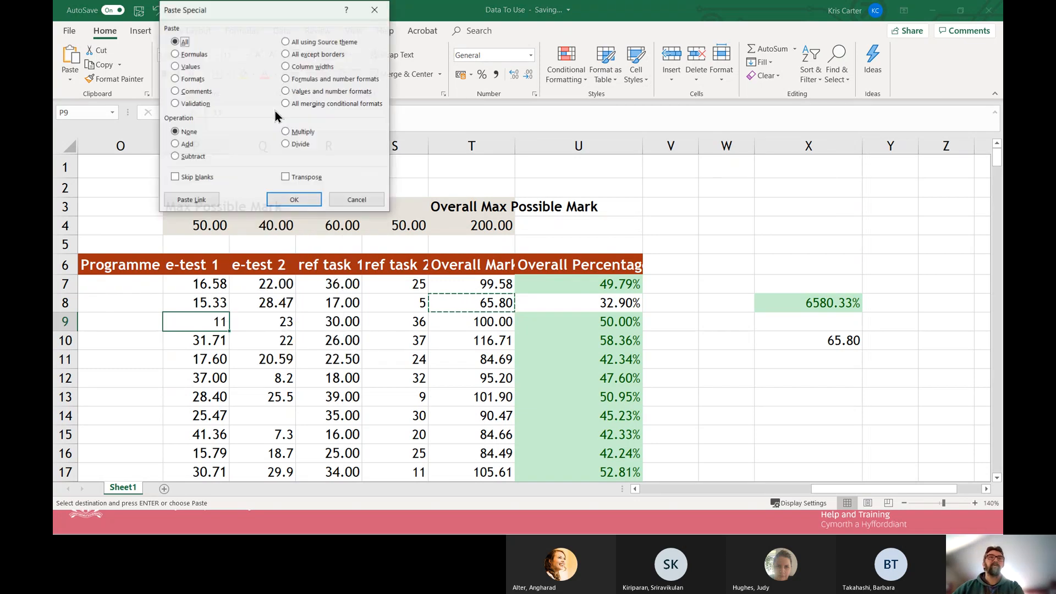
pyautogui.click(175, 143)
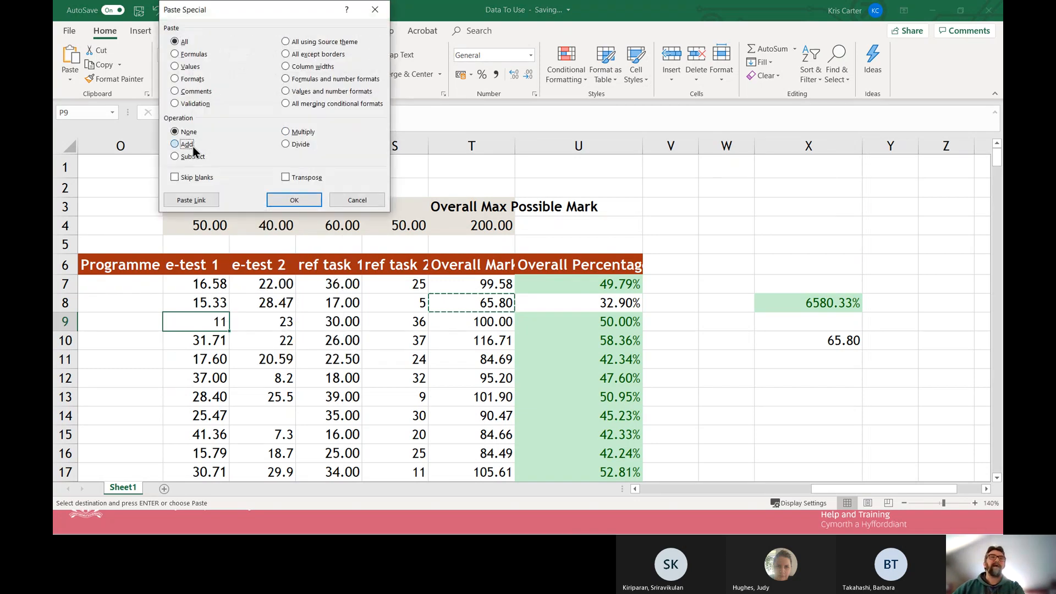
pyautogui.click(278, 199)
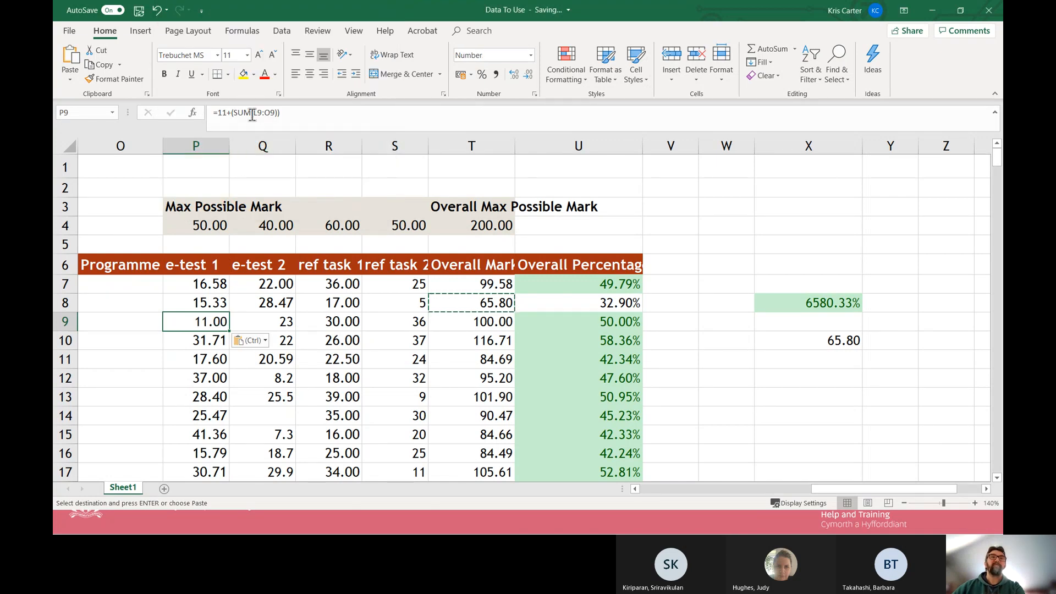
# Examine the complete formula in P9 and leave the cell without editing it.
pyautogui.moveTo(309, 112); pyautogui.dragTo(215, 114)
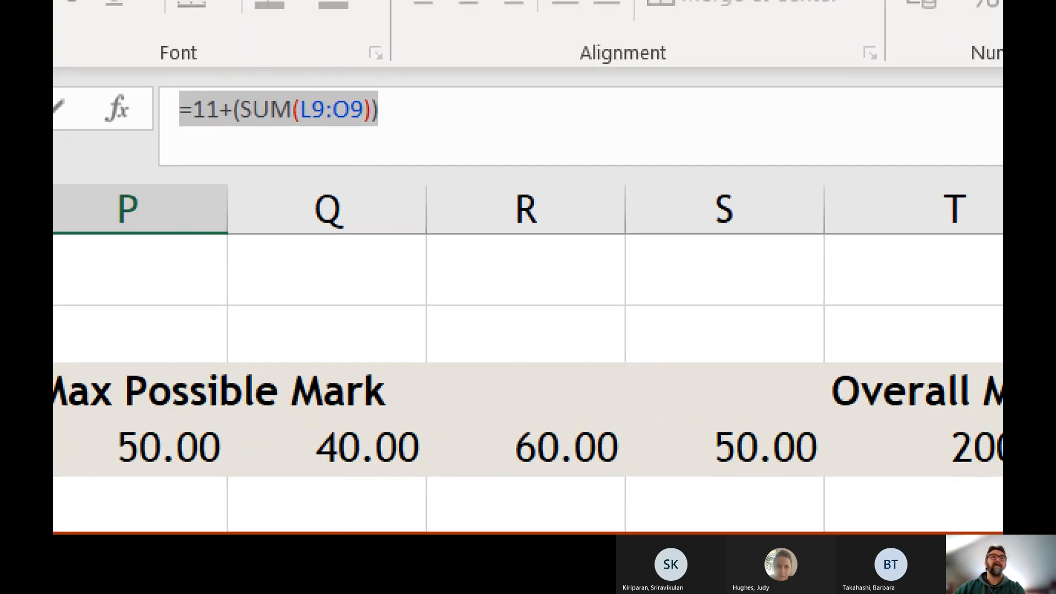
pyautogui.moveTo(225, 99)
pyautogui.mouseDown()
pyautogui.moveTo(193, 100)
pyautogui.moveTo(227, 109)
pyautogui.mouseUp()
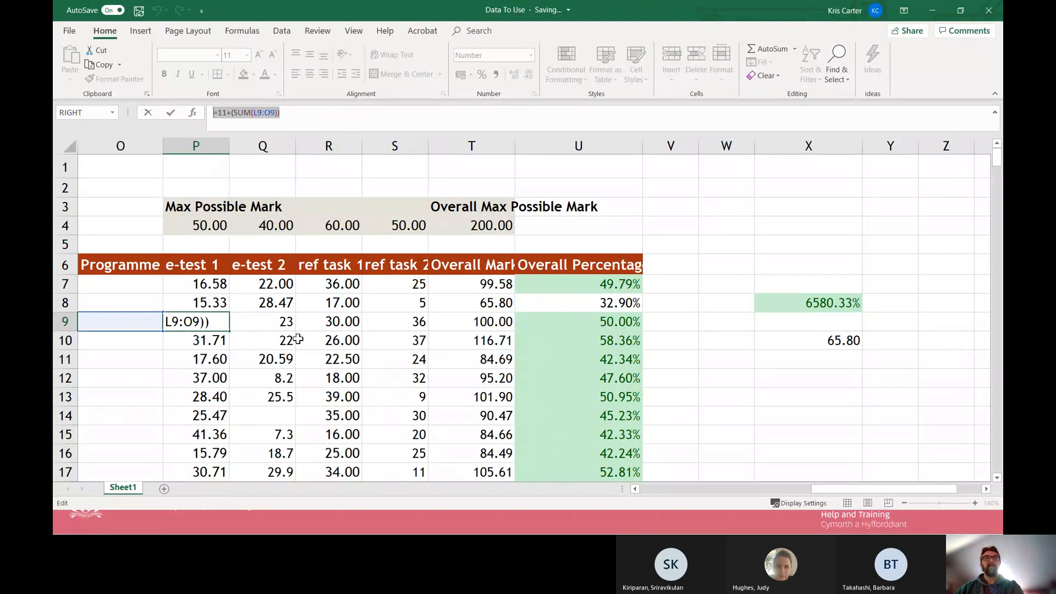
pyautogui.press('Escape')
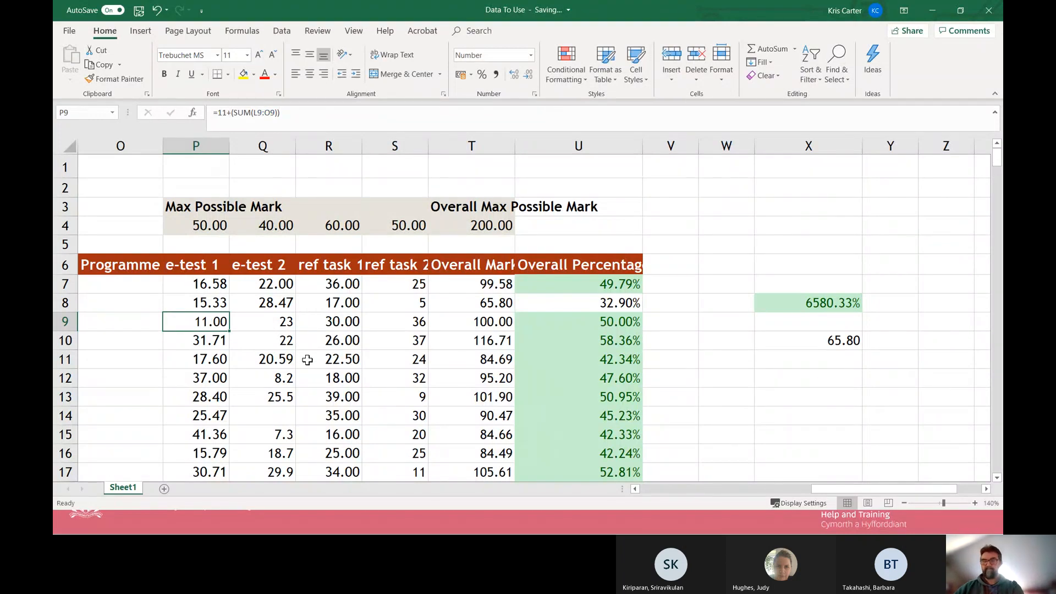
# Undo the Add paste in P9 and clear the copy selection.
pyautogui.hotkey('ctrl', 'z')
pyautogui.click(307, 365)
pyautogui.press('Escape')
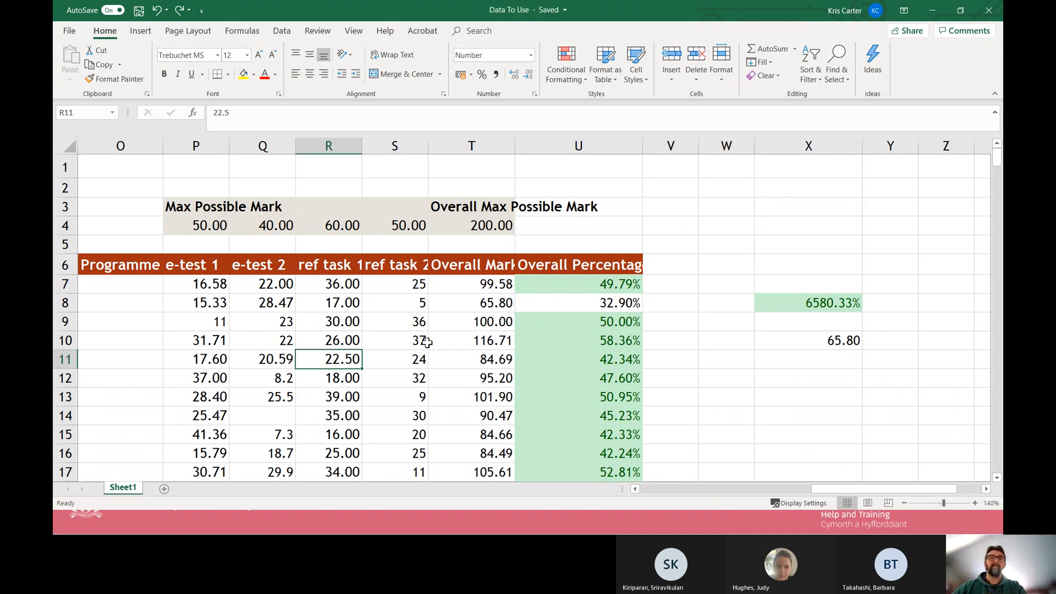
# Copy the Overall Mark cells T10:T13 and look at the available paste options without pasting.
pyautogui.moveTo(477, 341); pyautogui.dragTo(490, 395)
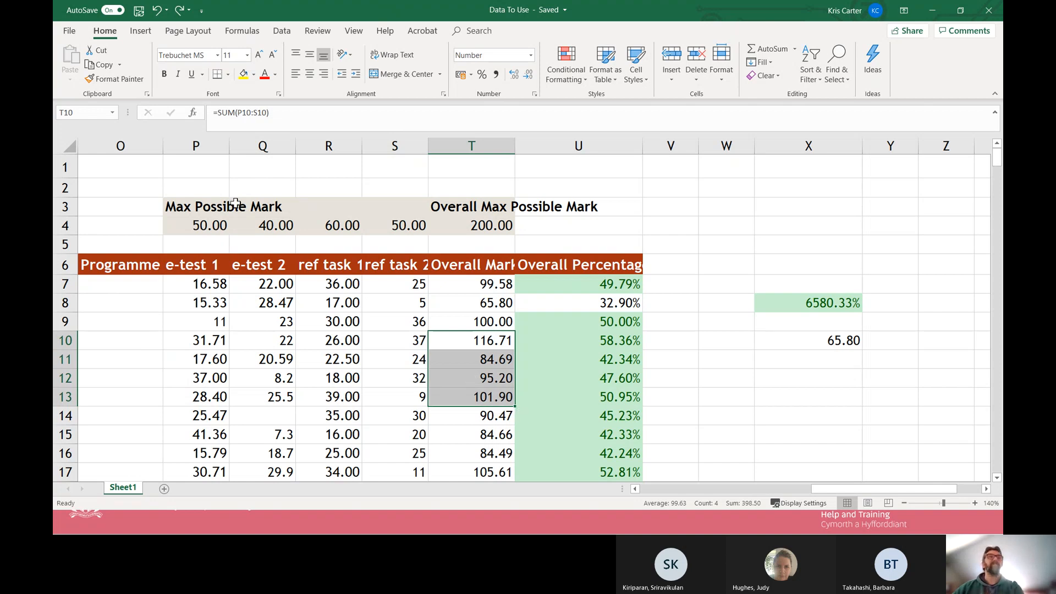
pyautogui.click(103, 66)
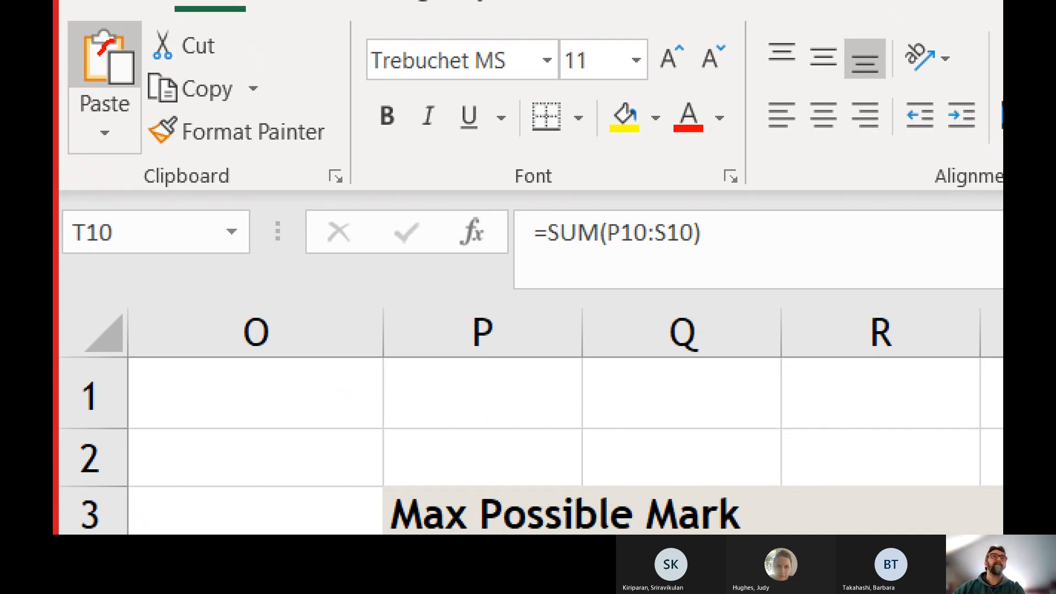
pyautogui.moveTo(110, 42); pyautogui.dragTo(135, 172)
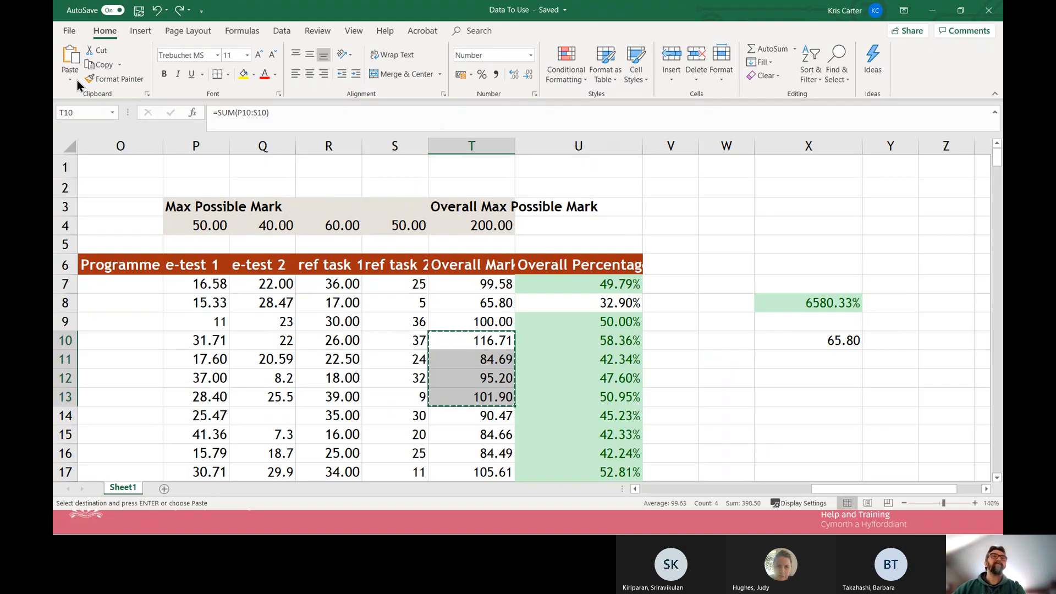
pyautogui.click(105, 131)
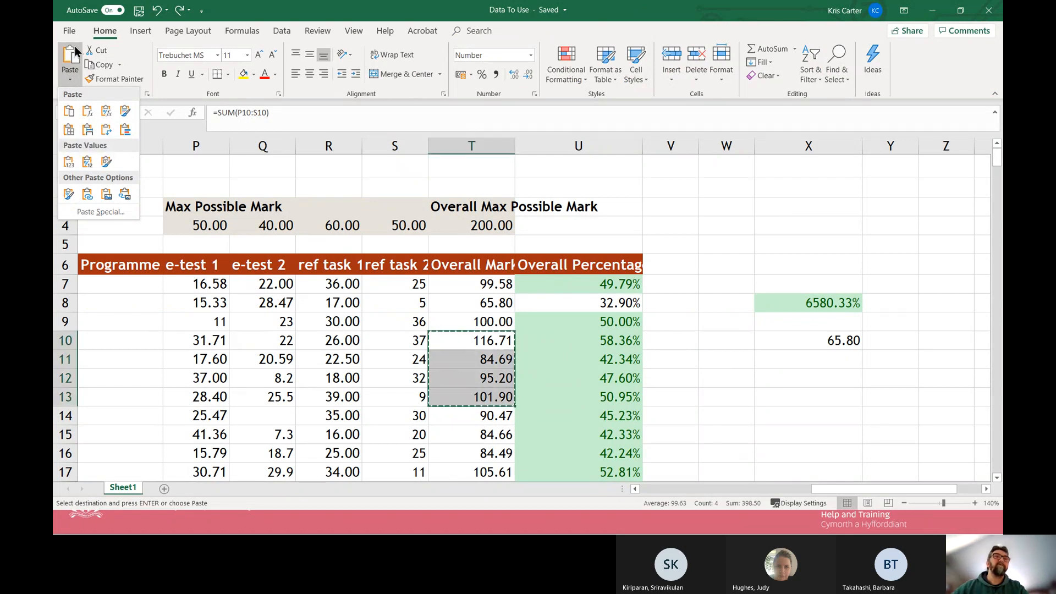
pyautogui.click(261, 12)
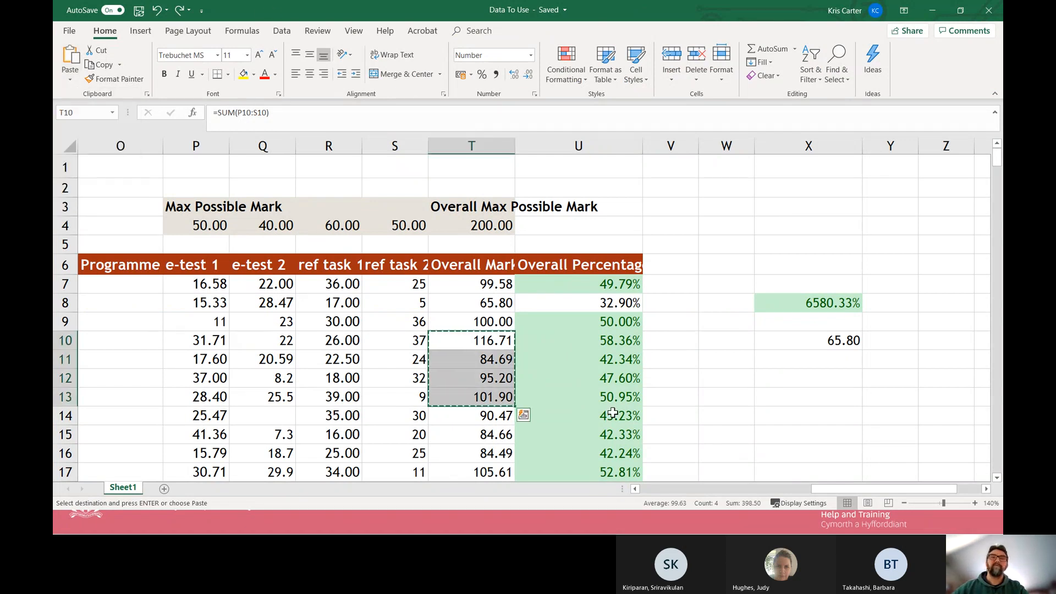
# Review the paste options for the copied T10:T13 range with X12 as the destination, and clear the copy selection without pasting.
pyautogui.click(791, 377)
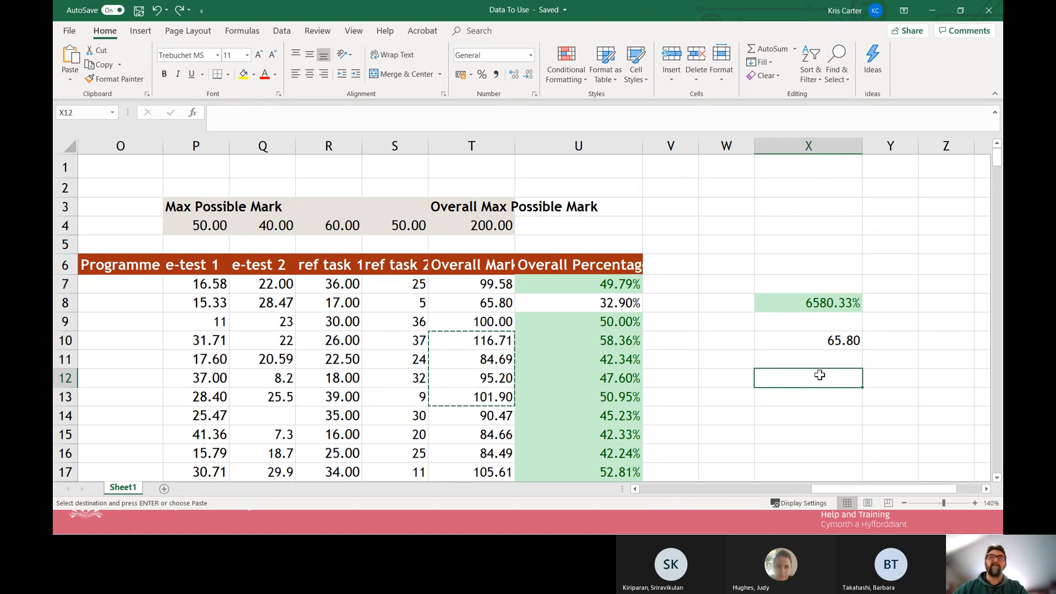
pyautogui.click(72, 77)
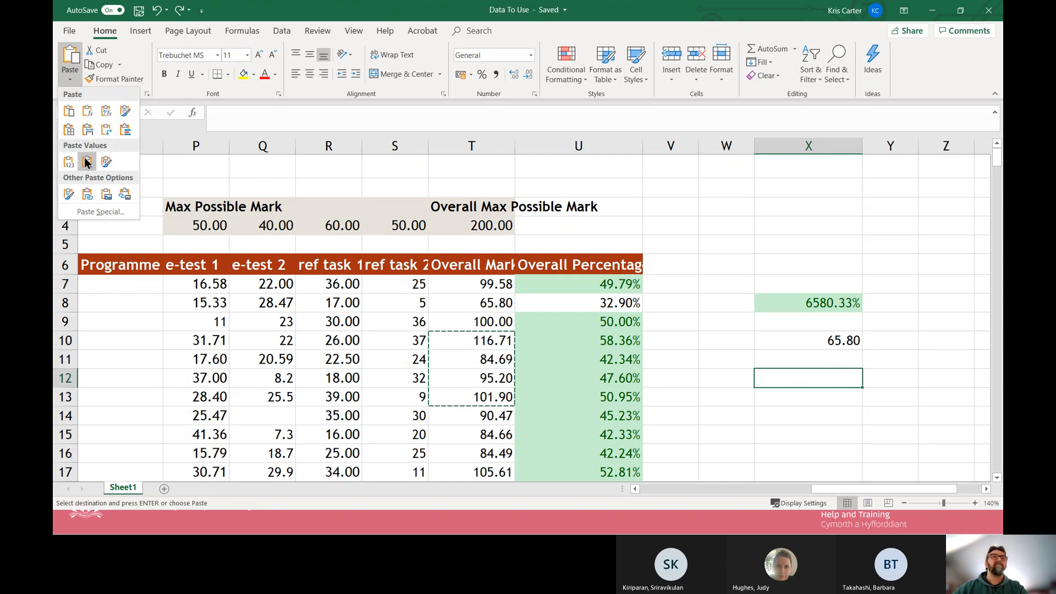
pyautogui.click(770, 391)
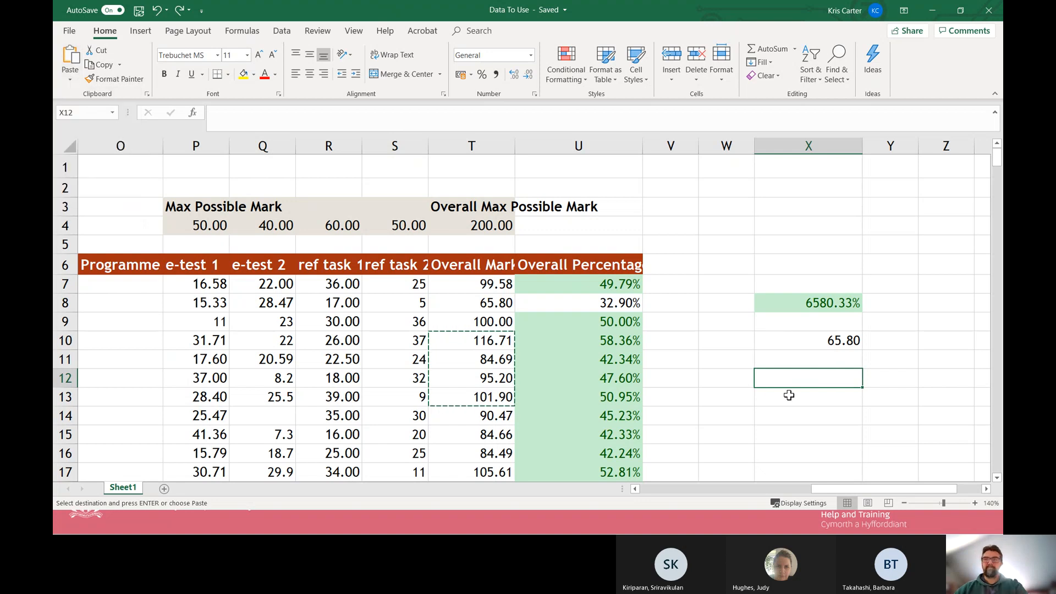
pyautogui.moveTo(498, 341); pyautogui.dragTo(498, 397)
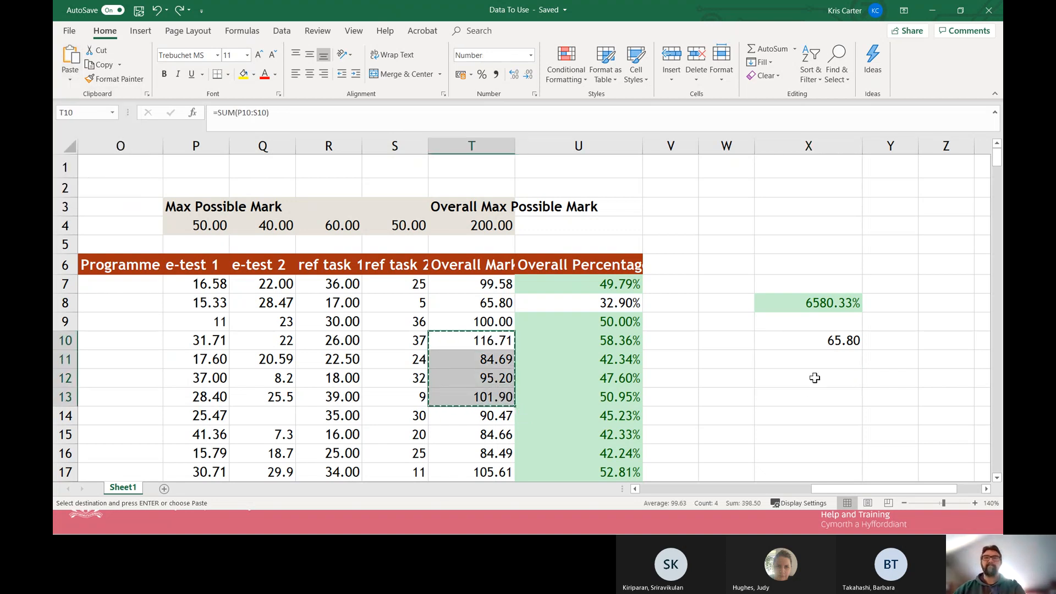
pyautogui.click(813, 378)
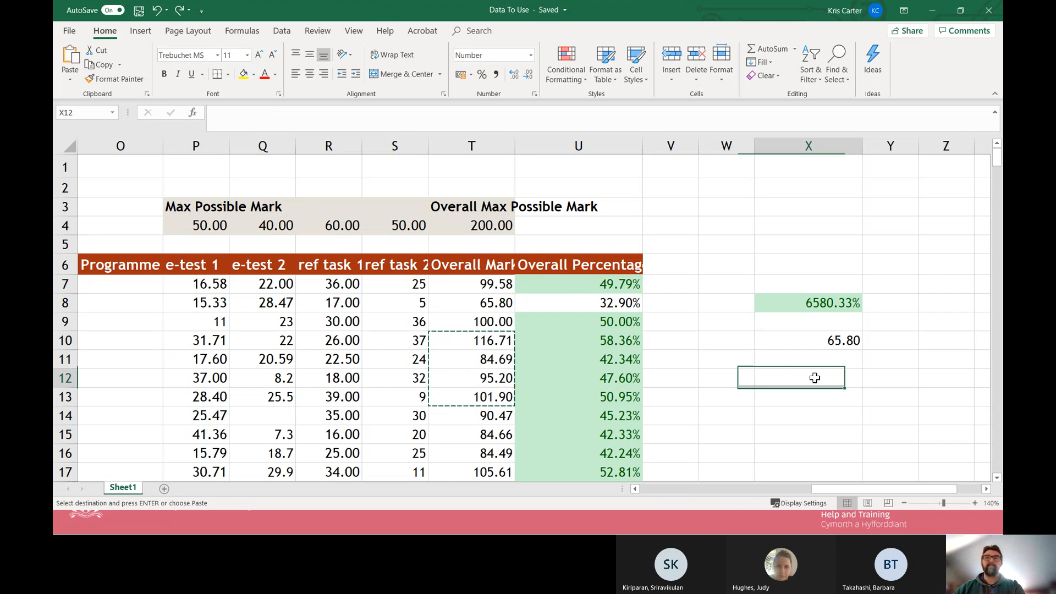
pyautogui.click(72, 80)
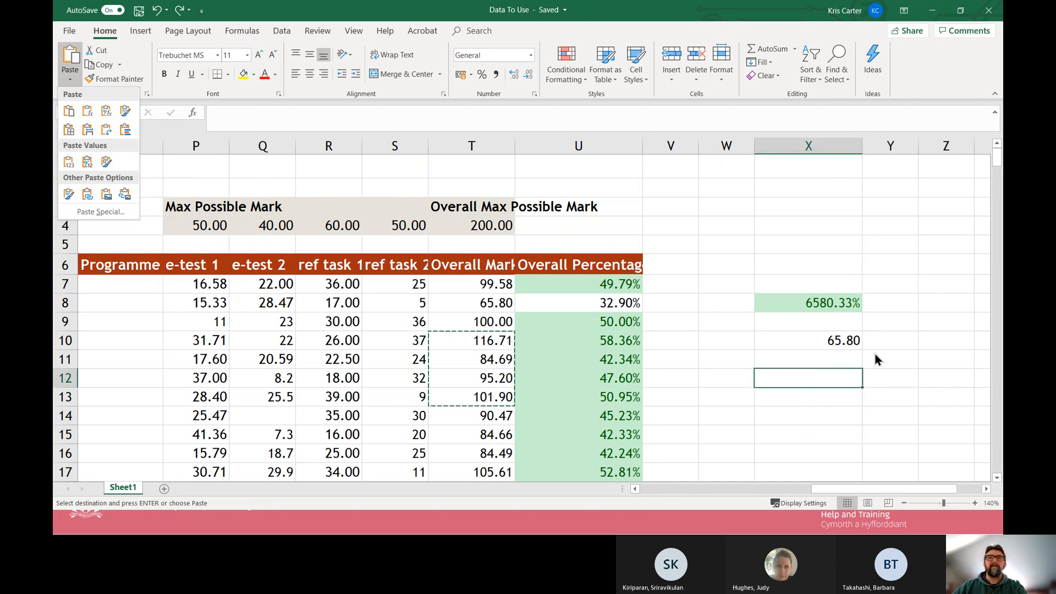
pyautogui.press('Escape')
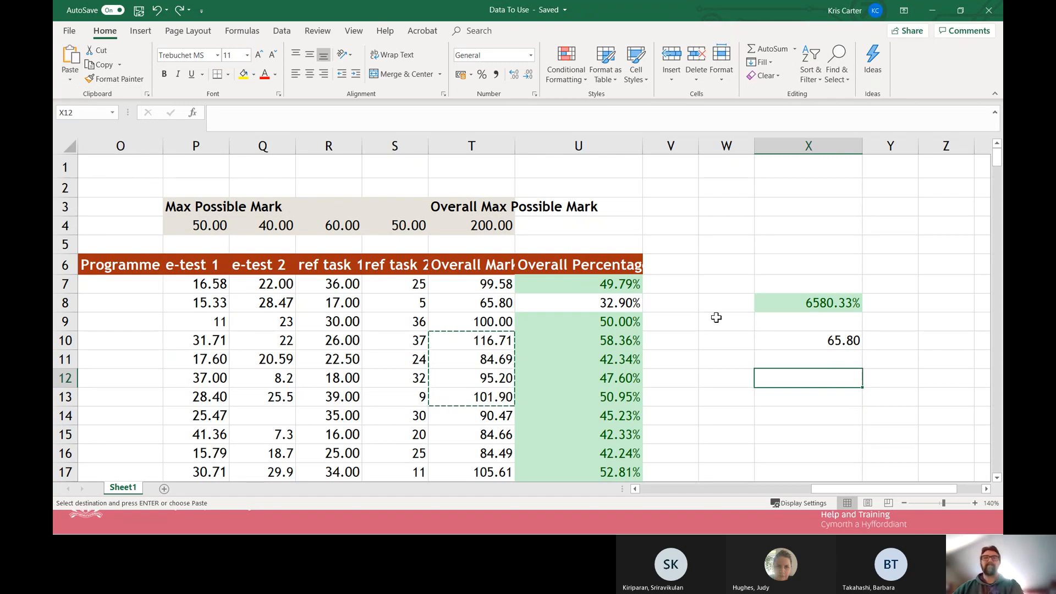
pyautogui.press('Escape')
# Copy the marks in S9:S13 and paste only their values into the cells starting at X12.
pyautogui.moveTo(412, 326); pyautogui.dragTo(412, 400)
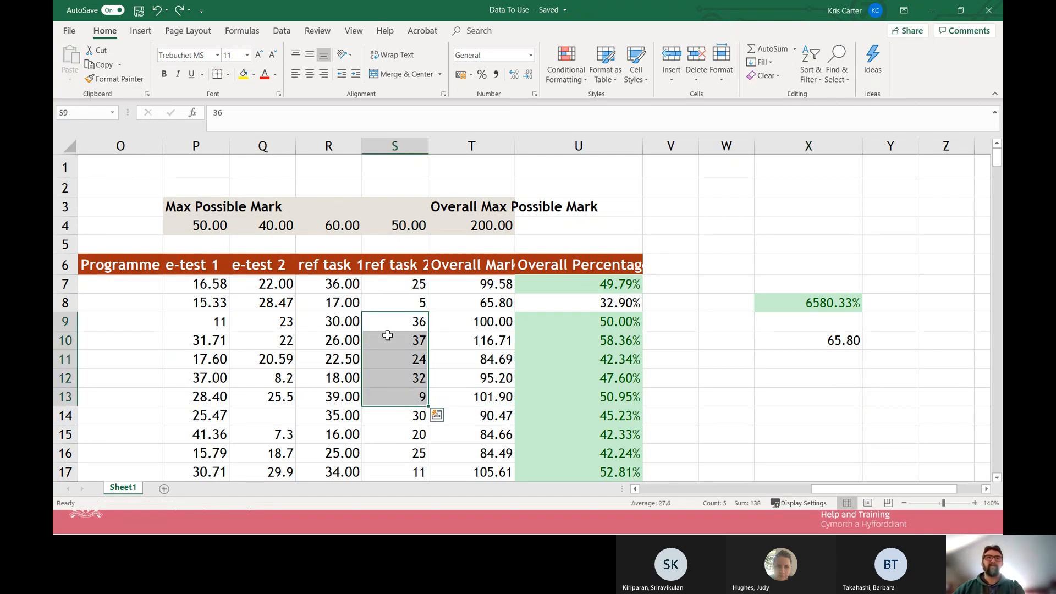
pyautogui.hotkey('ctrl', 'c')
pyautogui.click(786, 377)
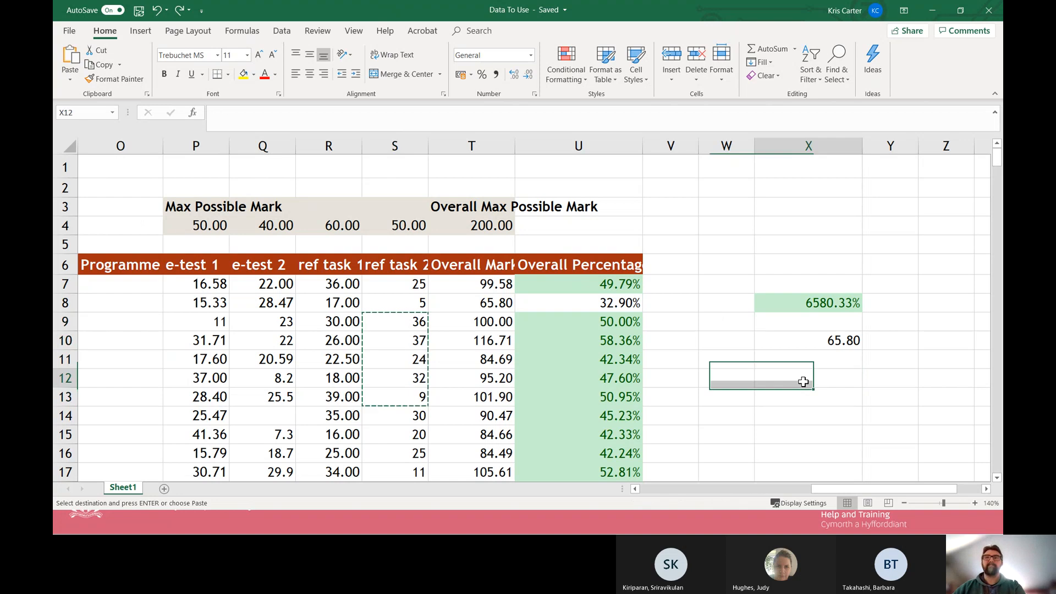
pyautogui.click(72, 80)
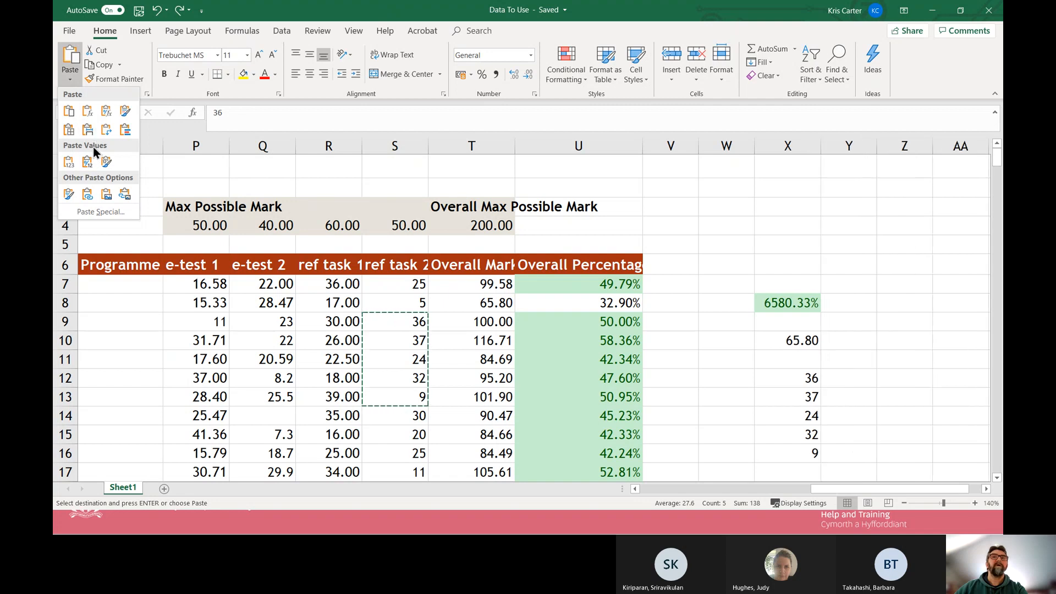
pyautogui.click(68, 162)
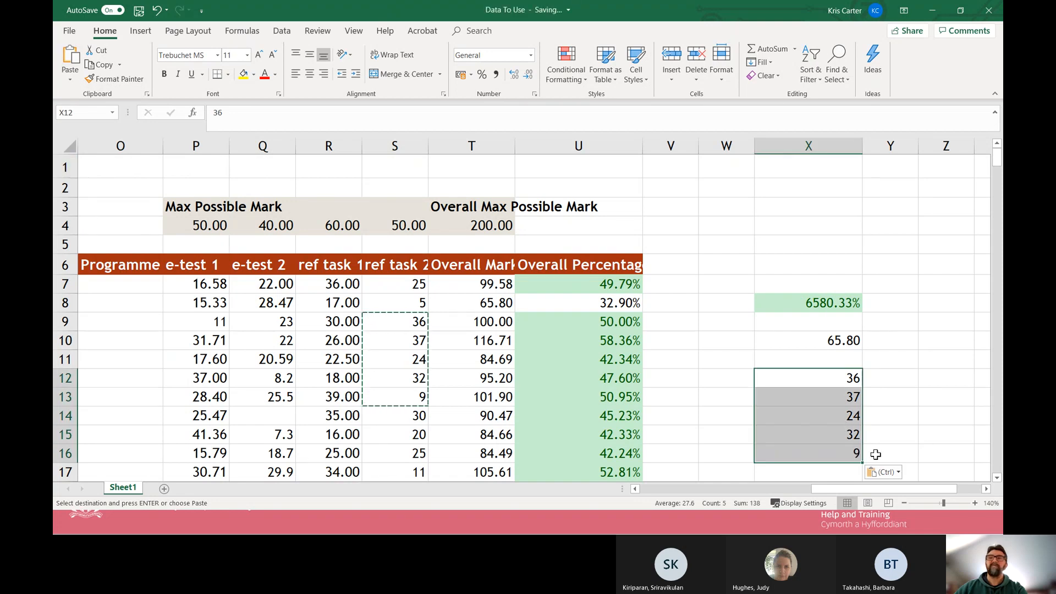
pyautogui.click(891, 455)
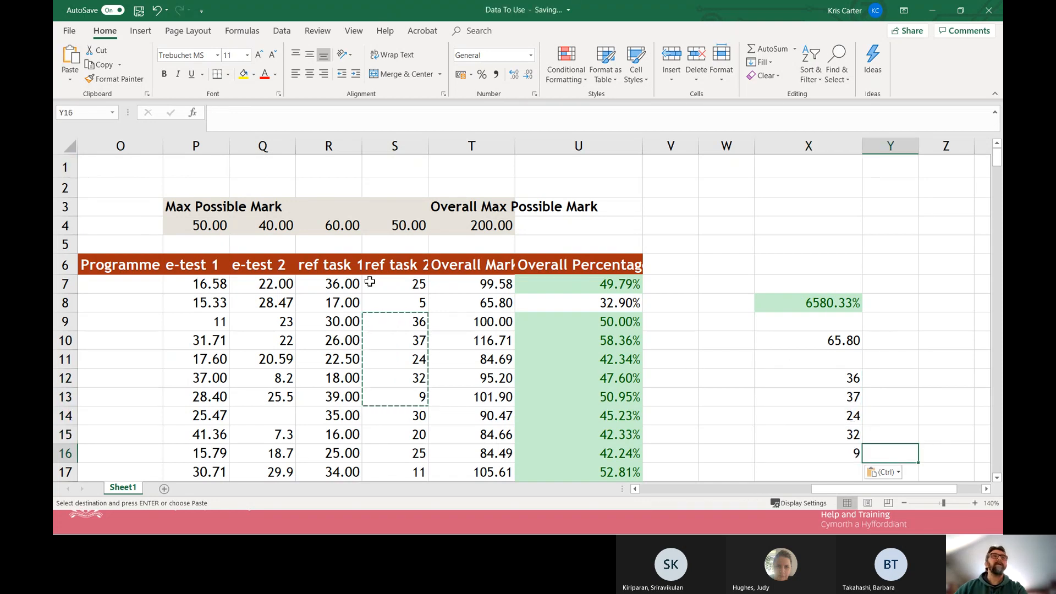
# Review the choices in the Paste Special dialog and close it without pasting.
pyautogui.click(72, 77)
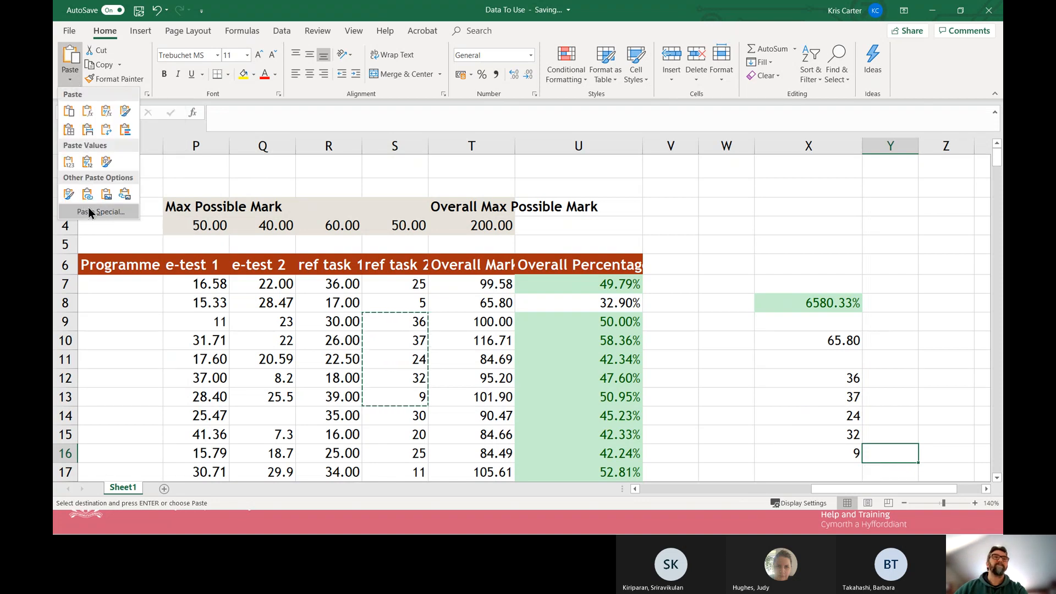
pyautogui.click(103, 211)
pyautogui.moveTo(527, 117); pyautogui.dragTo(516, 141)
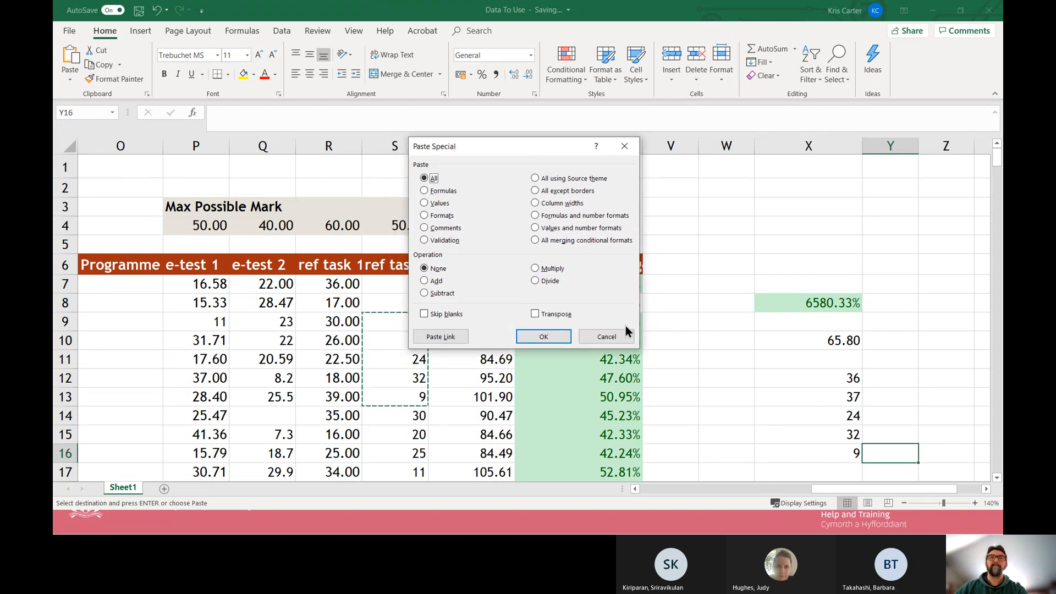
pyautogui.click(613, 334)
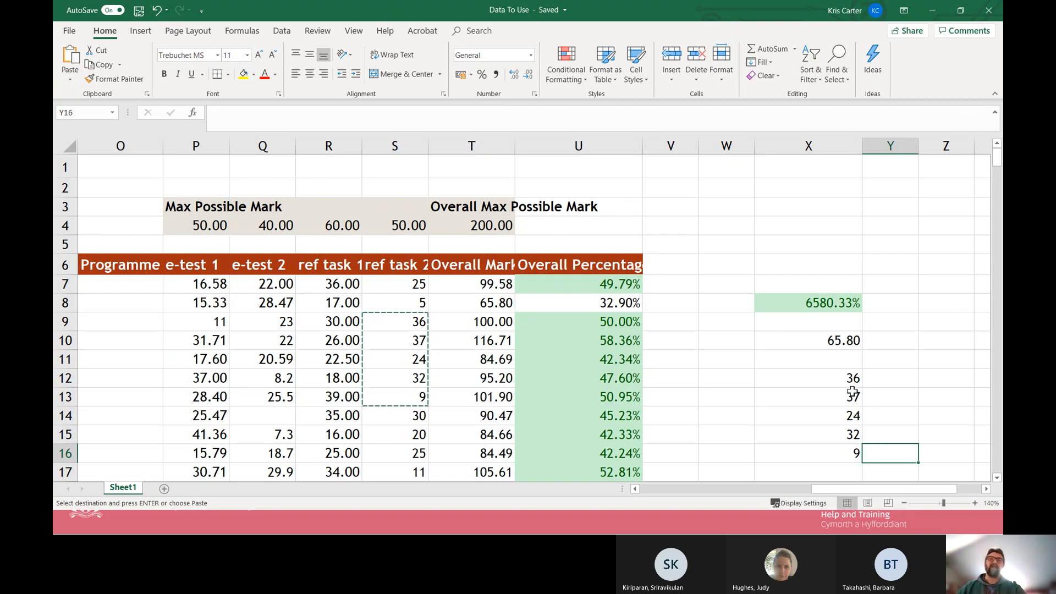
# Copy the overall percentages in U9:U15 and paste them as values and number formats starting at W10.
pyautogui.click(627, 289)
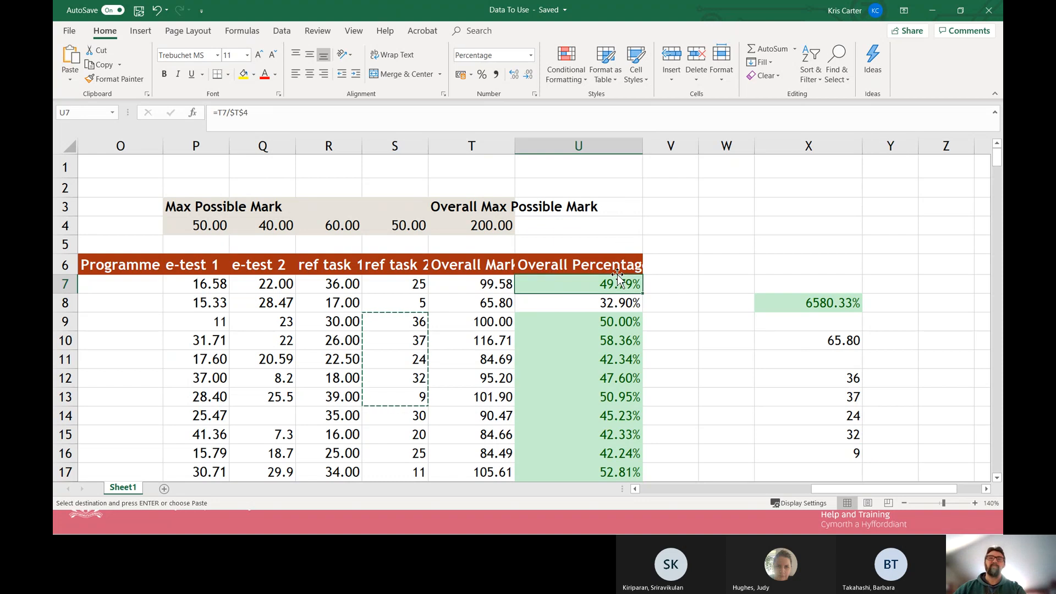
pyautogui.moveTo(608, 317); pyautogui.dragTo(614, 436)
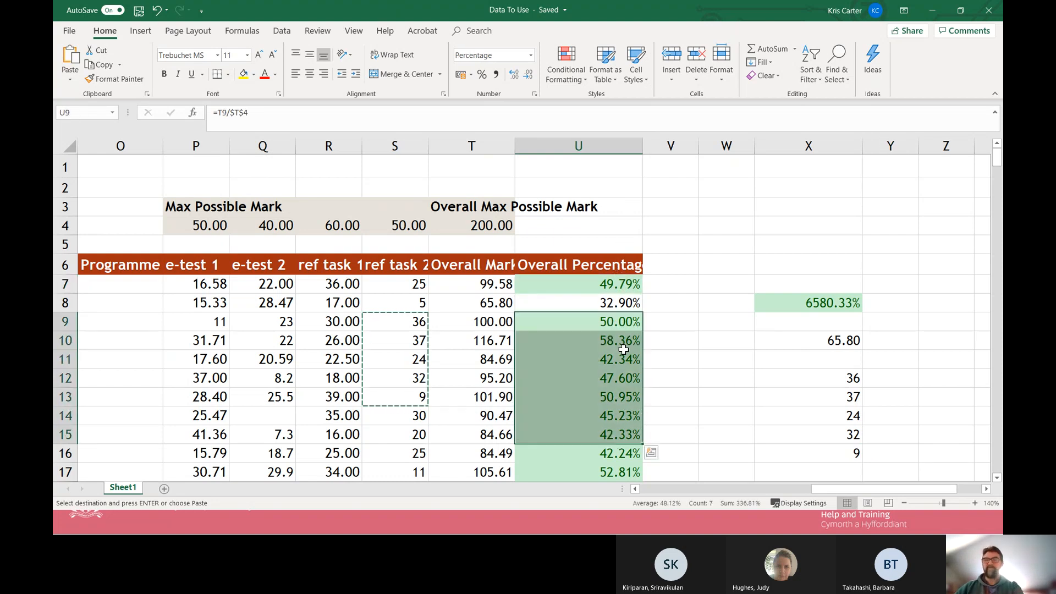
pyautogui.hotkey('ctrl', 'c')
pyautogui.rightClick(731, 347)
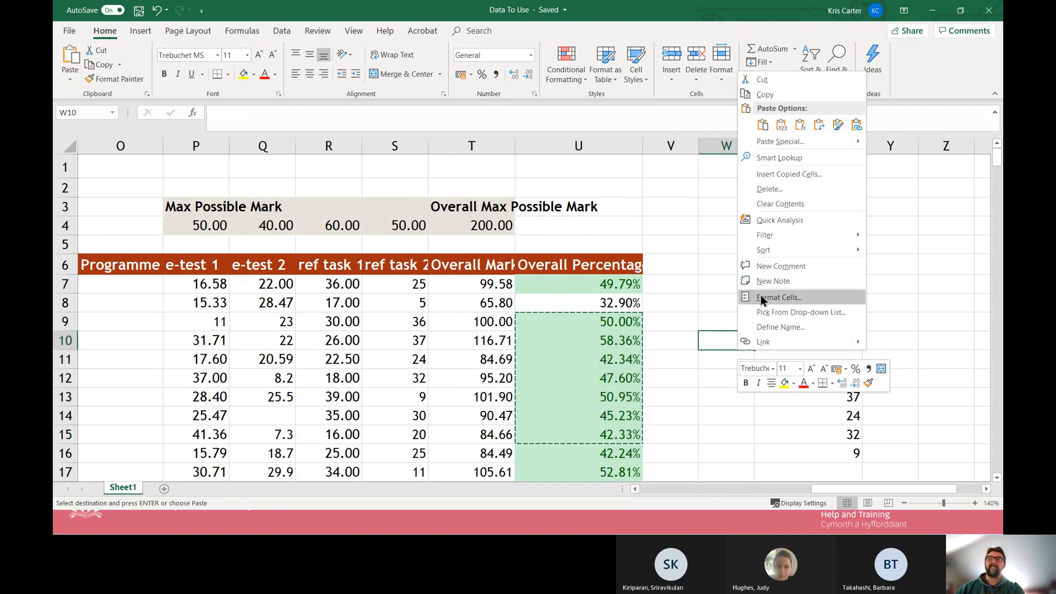
pyautogui.click(778, 141)
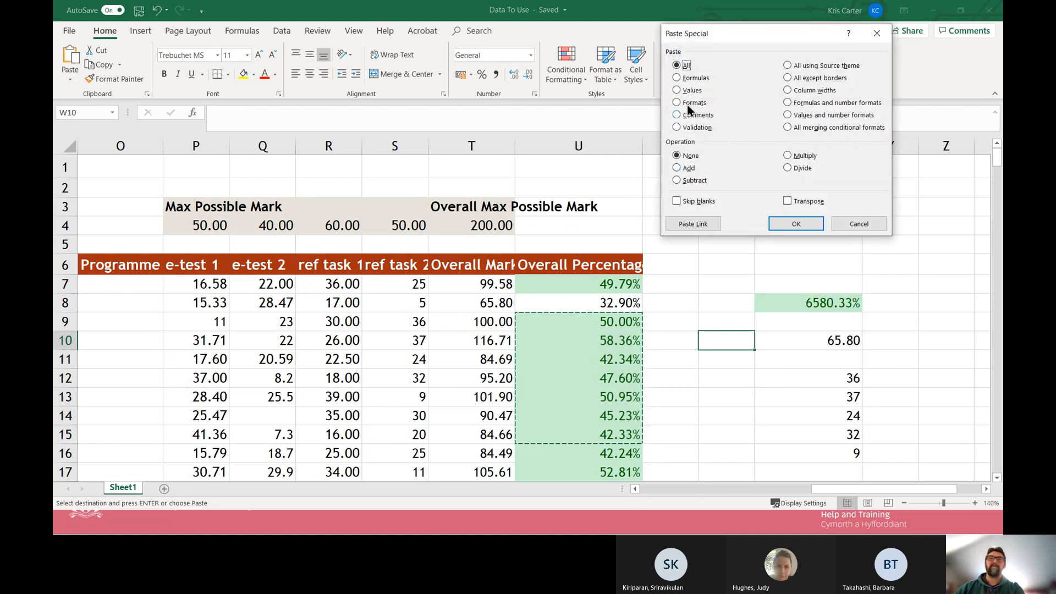
pyautogui.click(680, 89)
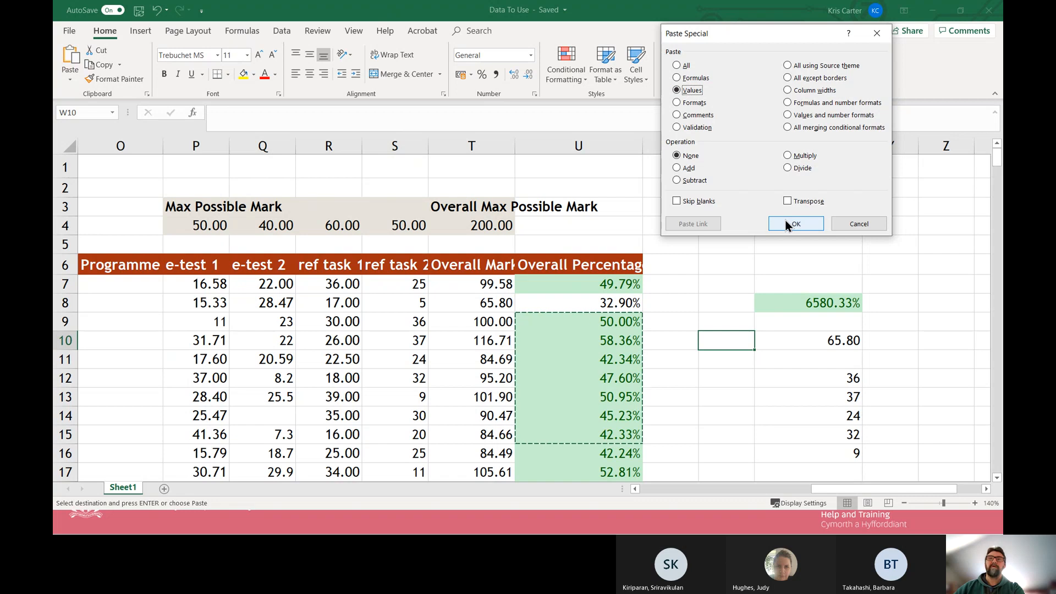
pyautogui.click(788, 114)
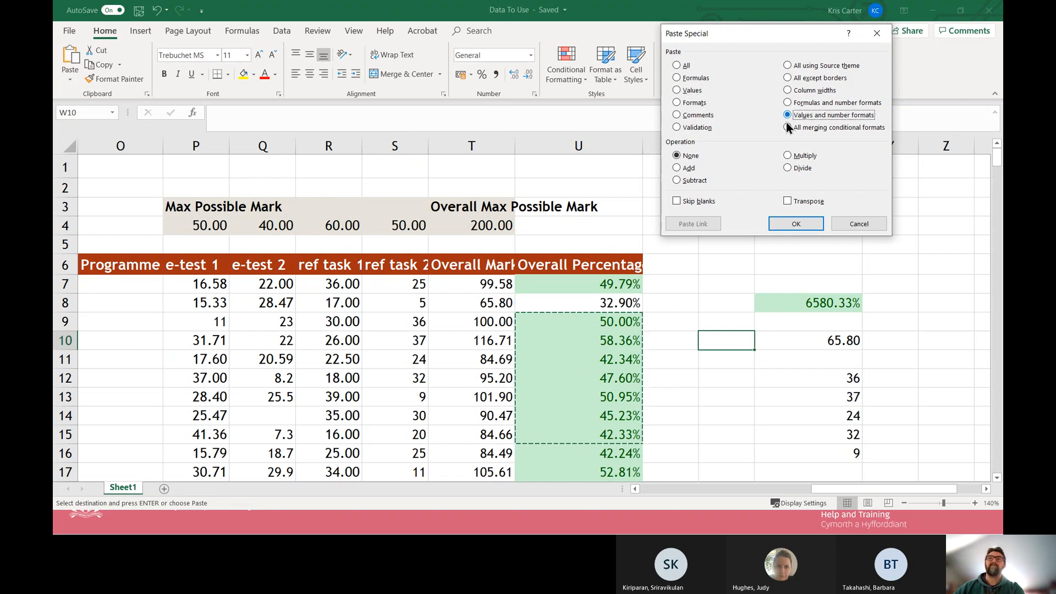
pyautogui.click(799, 221)
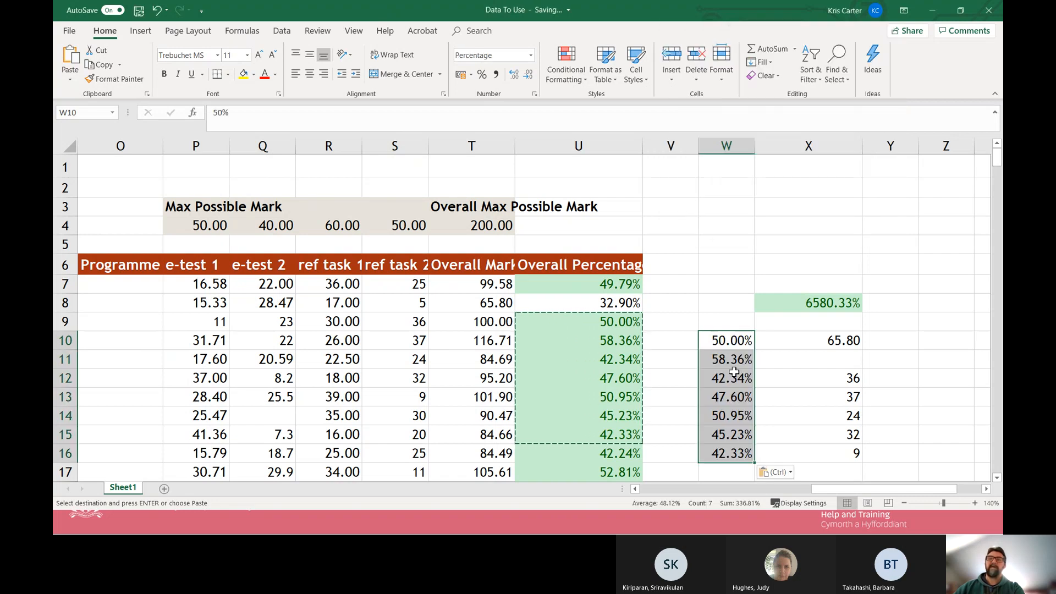
# Inspect the pasted percentages in column W to check what the individual cells contain.
pyautogui.moveTo(738, 375); pyautogui.dragTo(737, 431)
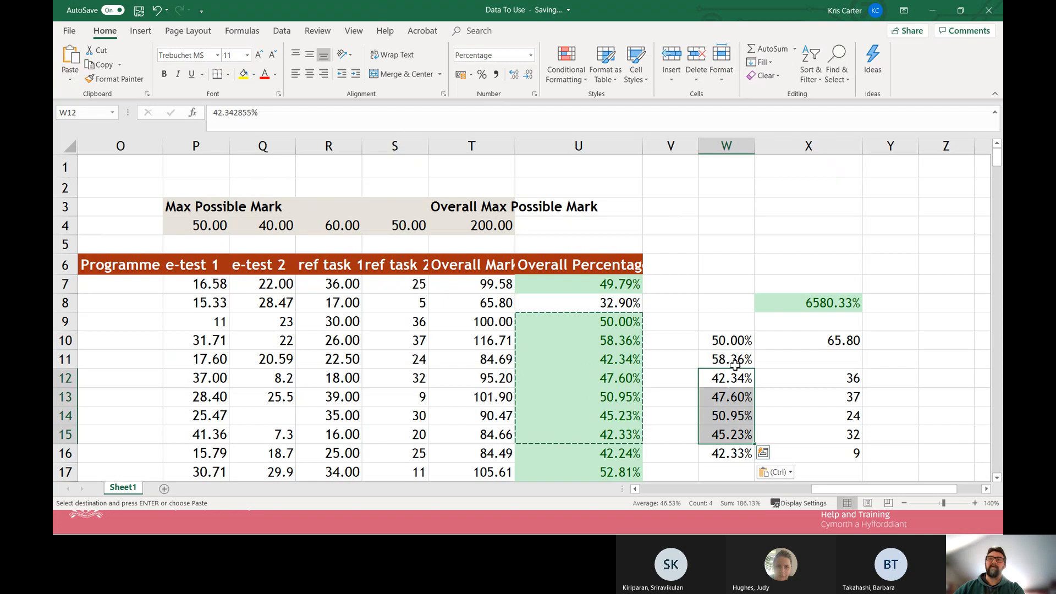
pyautogui.click(730, 344)
pyautogui.click(721, 377)
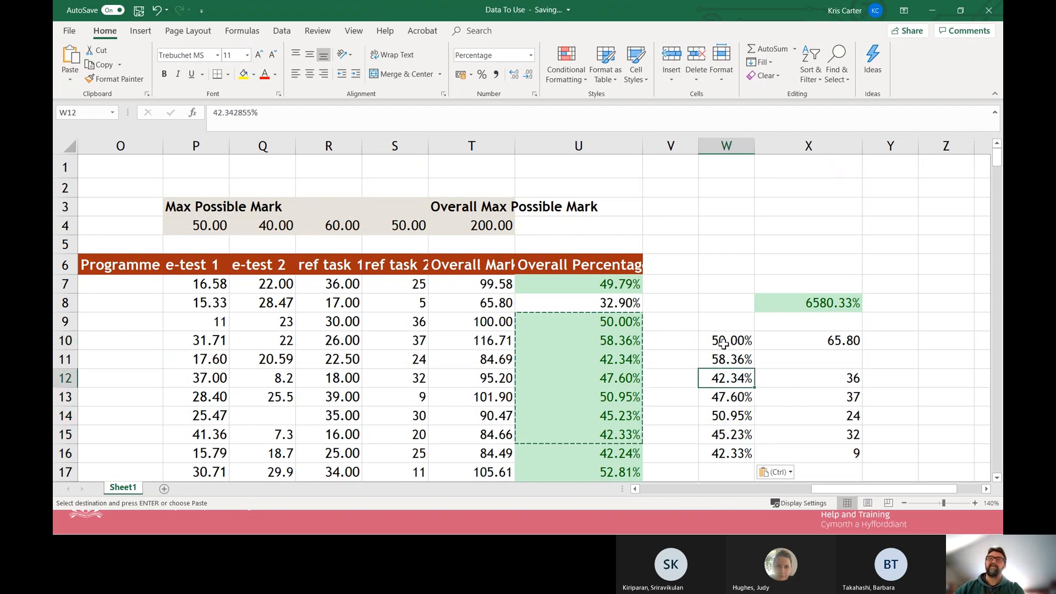